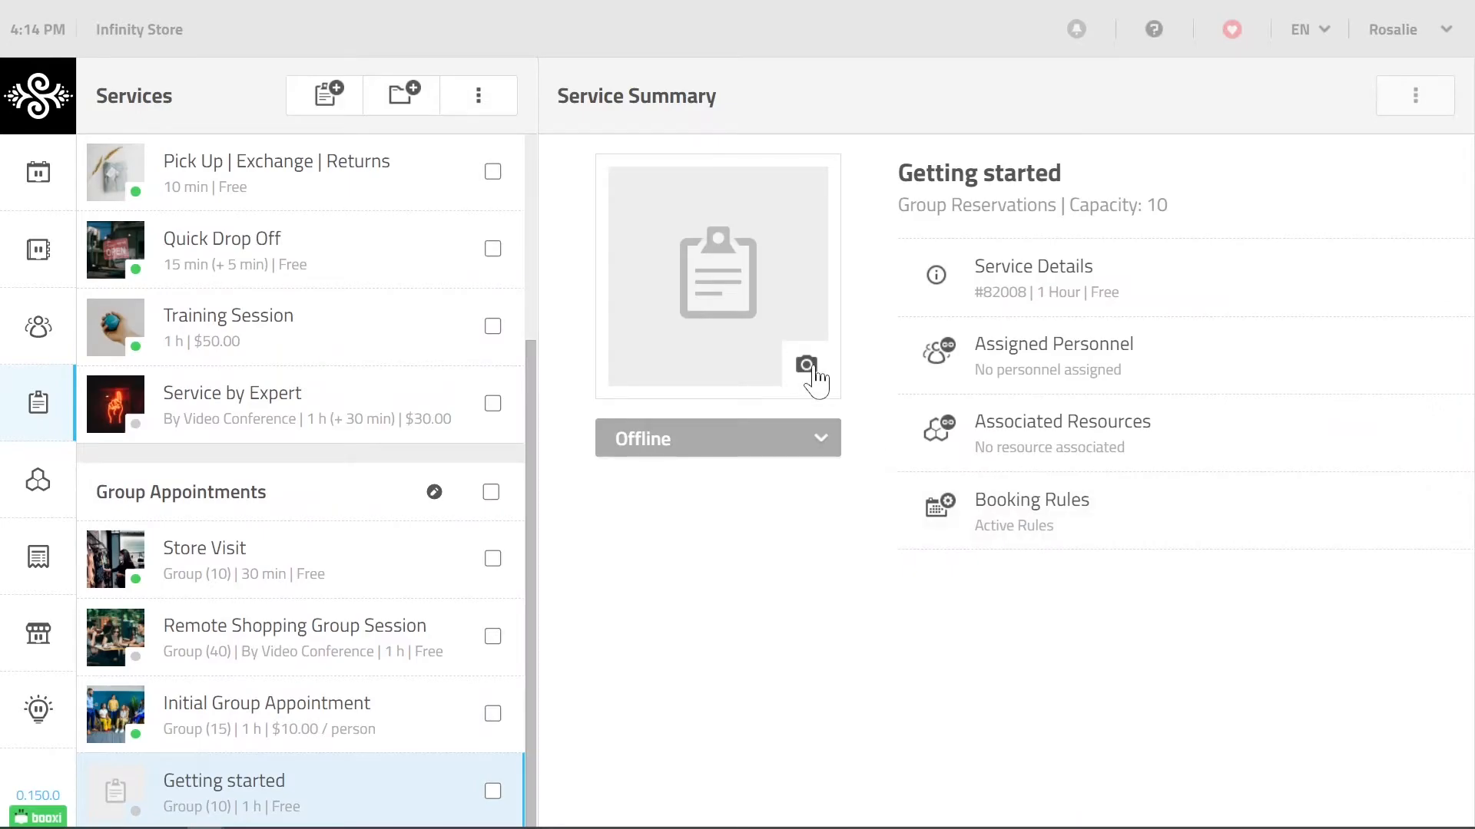
Step: View the profile photo upload dialog of the Getting started service and close it without uploading a photo
{"action": "left_click", "coordinate": [808, 367]}
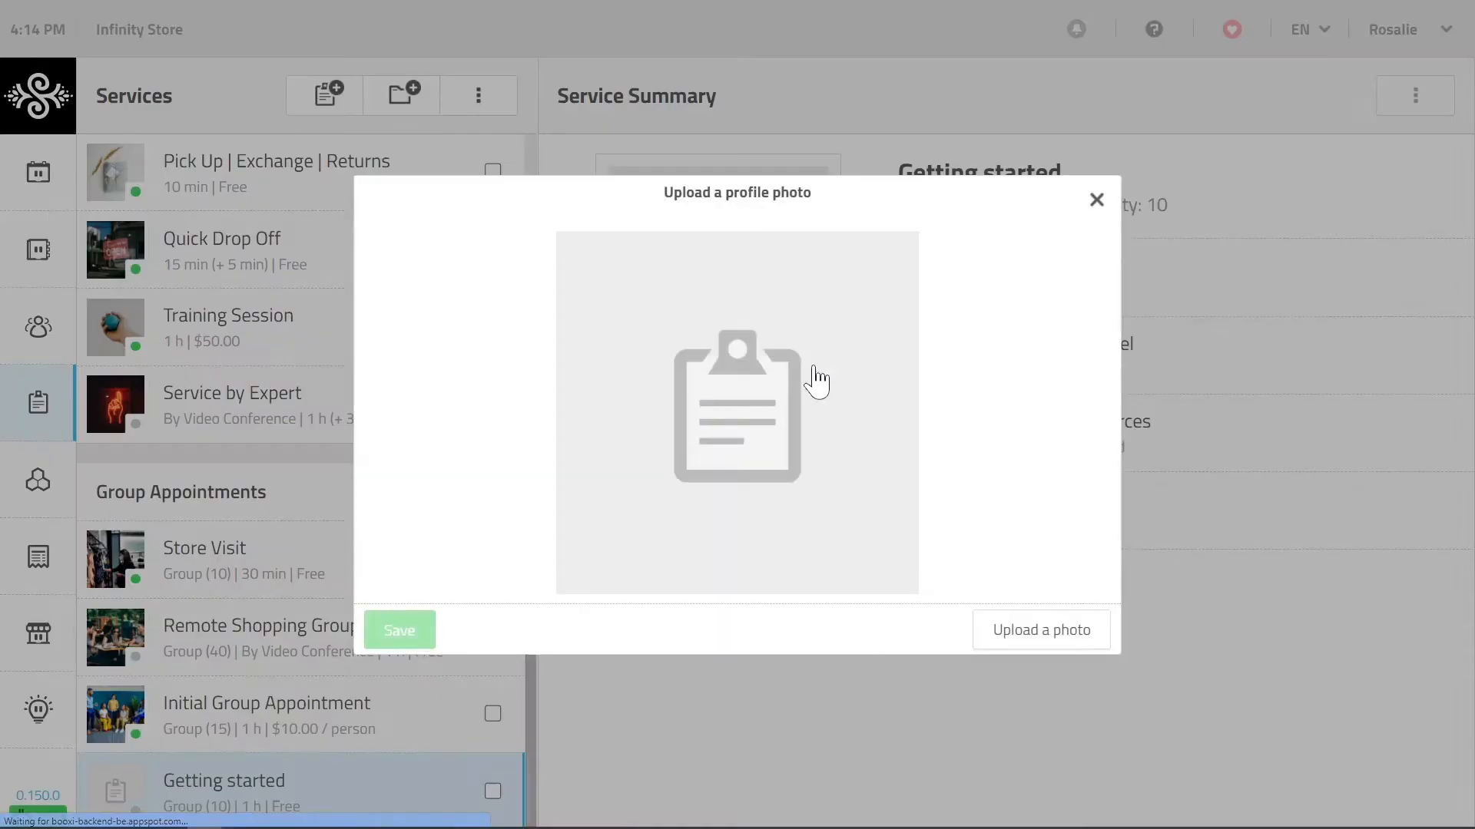
{"action": "left_click", "coordinate": [1096, 202]}
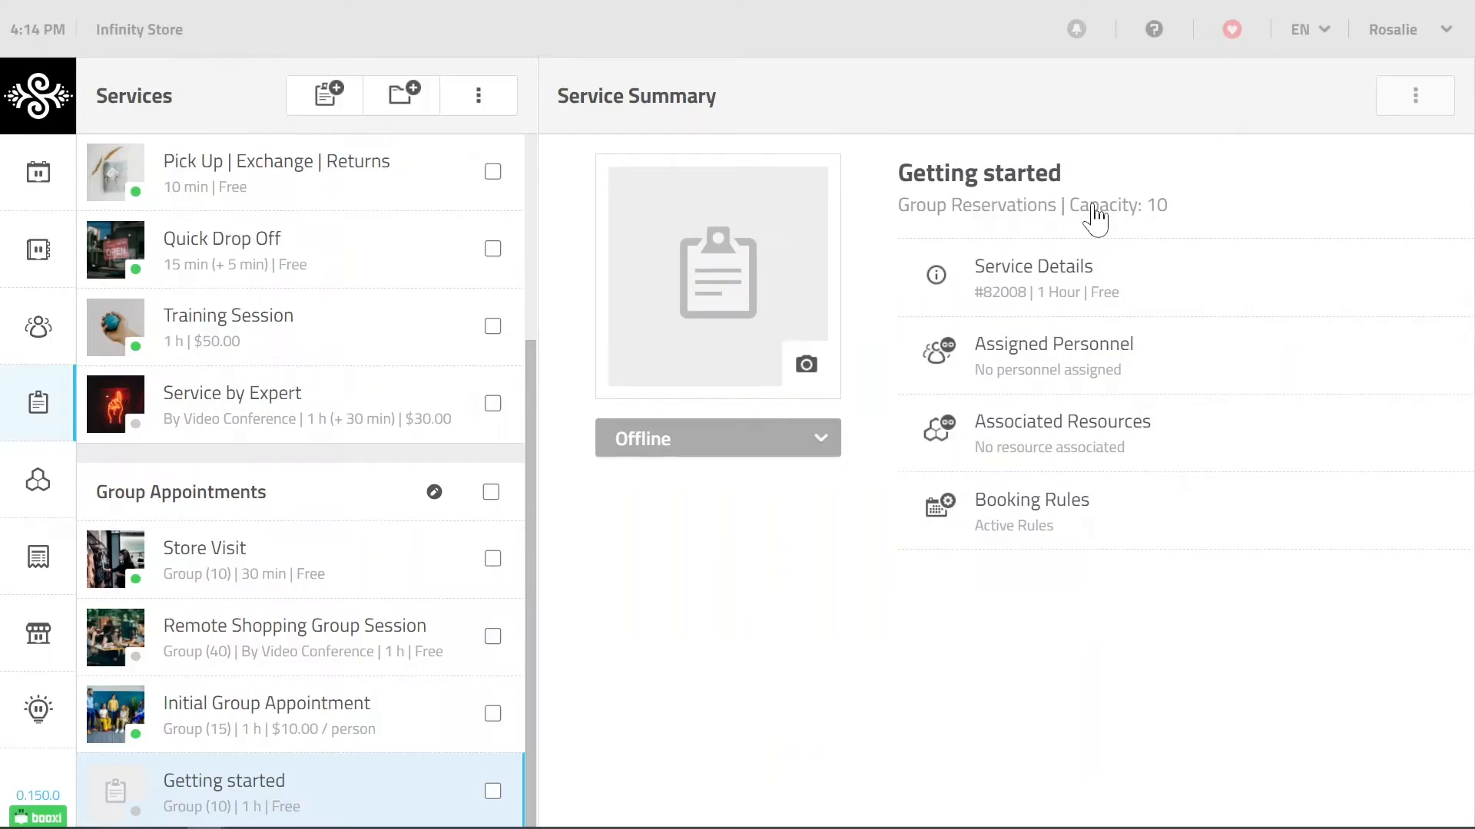
Step: Open the service details of Getting started and enter Groups as its booking filter tag
{"action": "left_click", "coordinate": [1040, 284]}
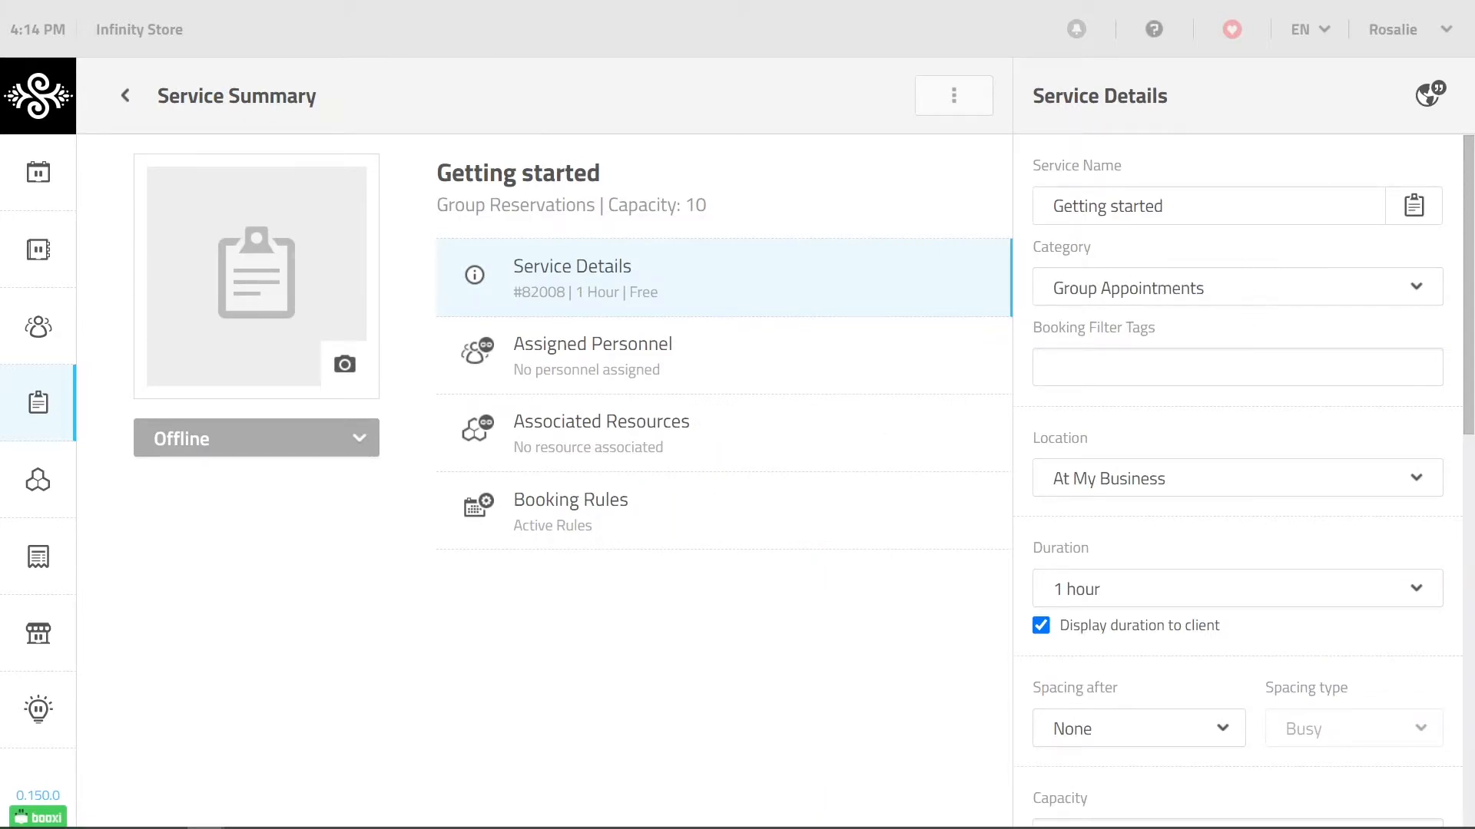
{"action": "left_click", "coordinate": [1235, 296]}
{"action": "left_click", "coordinate": [1234, 296]}
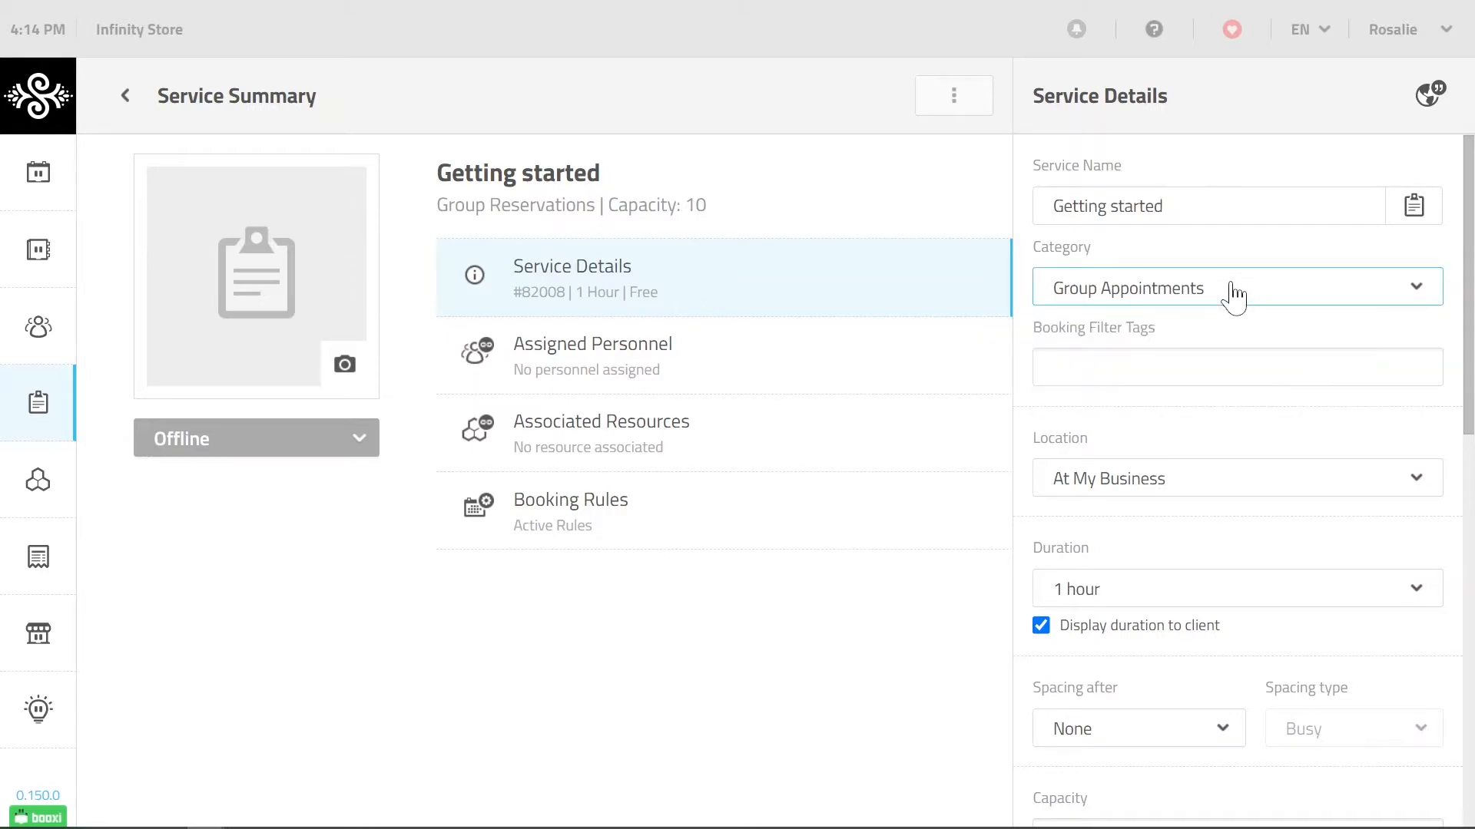
{"action": "left_click", "coordinate": [1234, 367]}
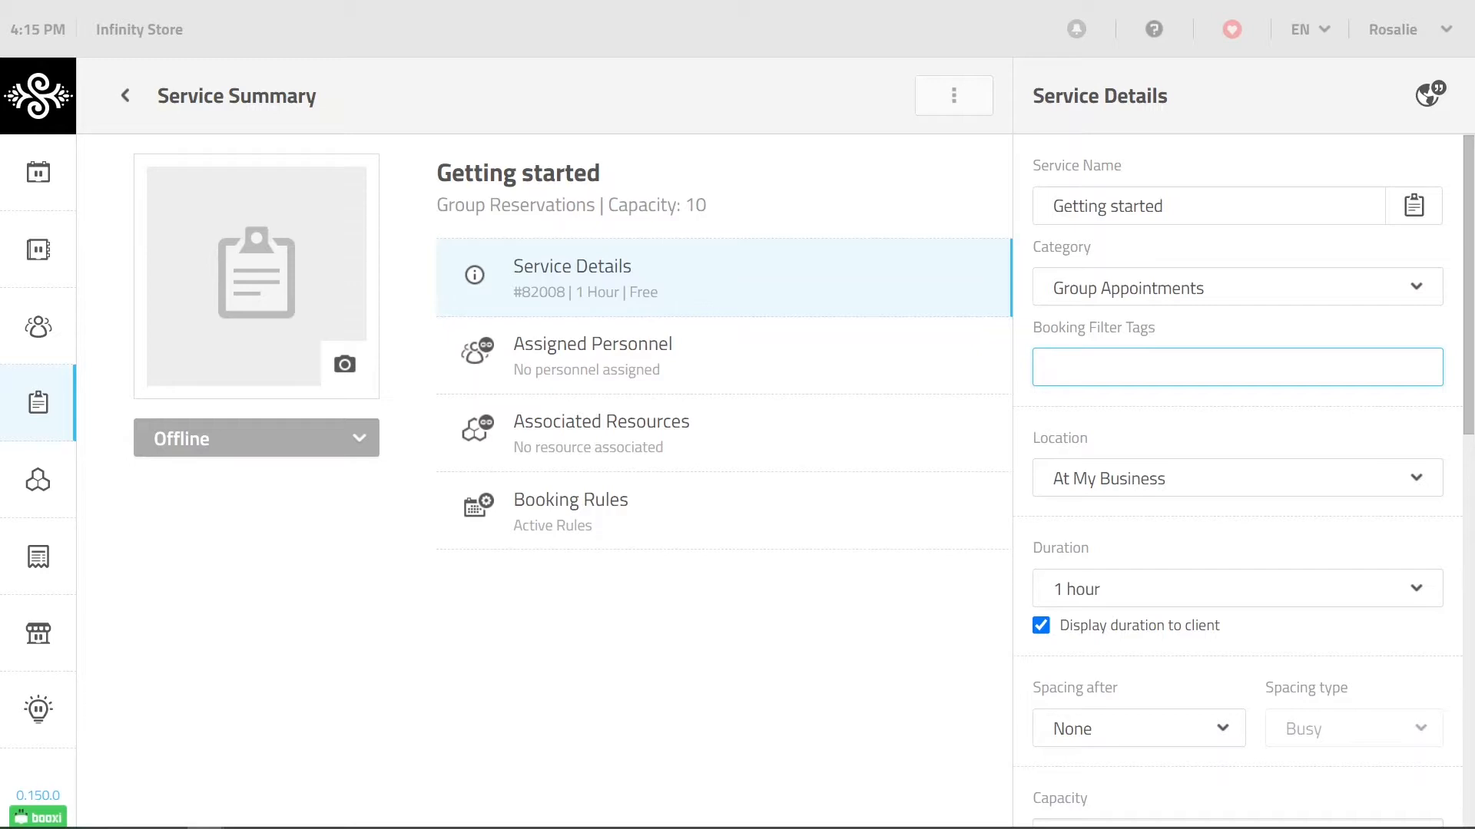
{"action": "type", "text": "Groups"}
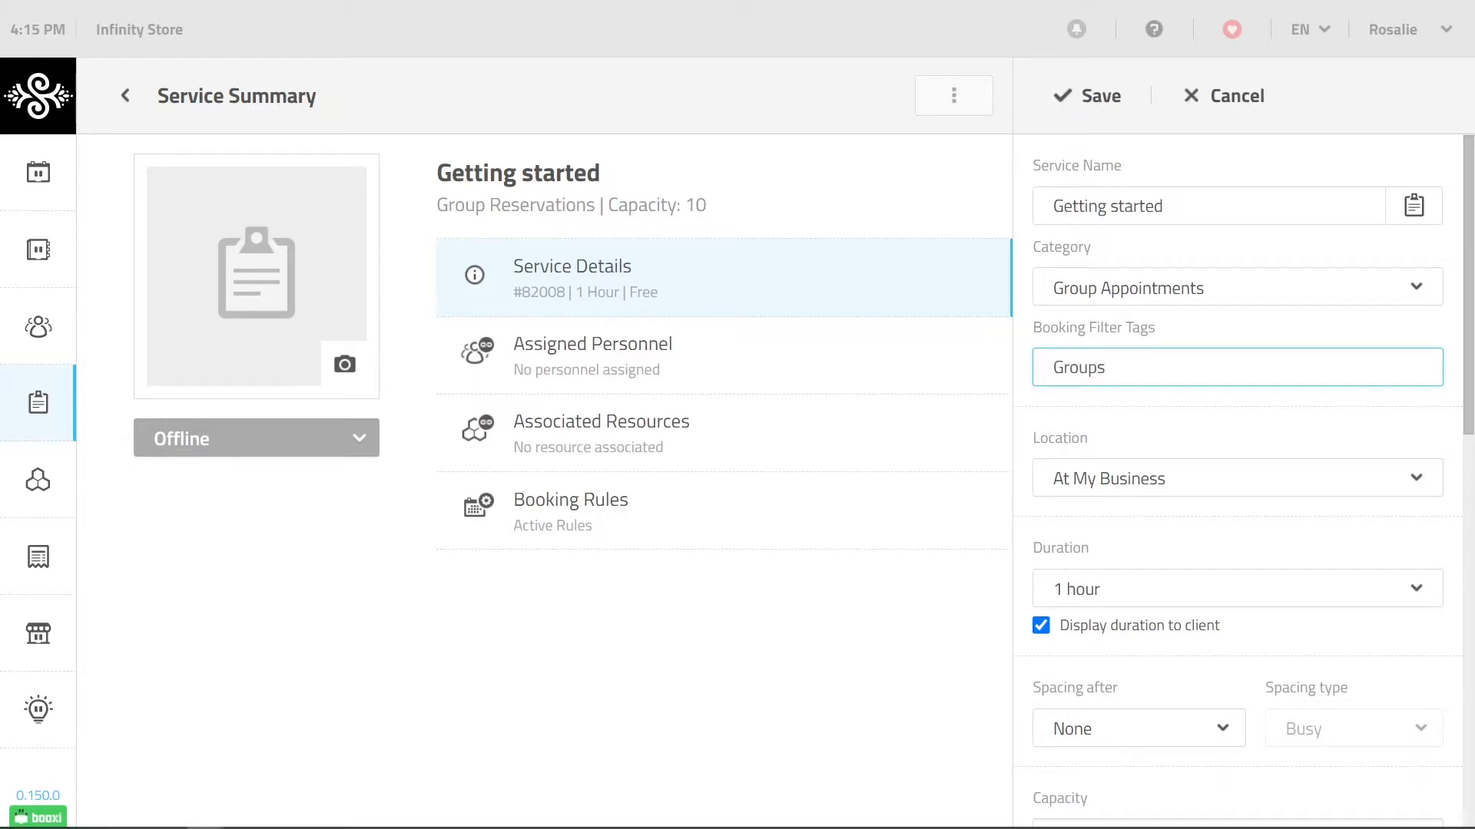
Step: Choose At My Business as the service location and 1 hour as its duration
{"action": "left_click", "coordinate": [1136, 482]}
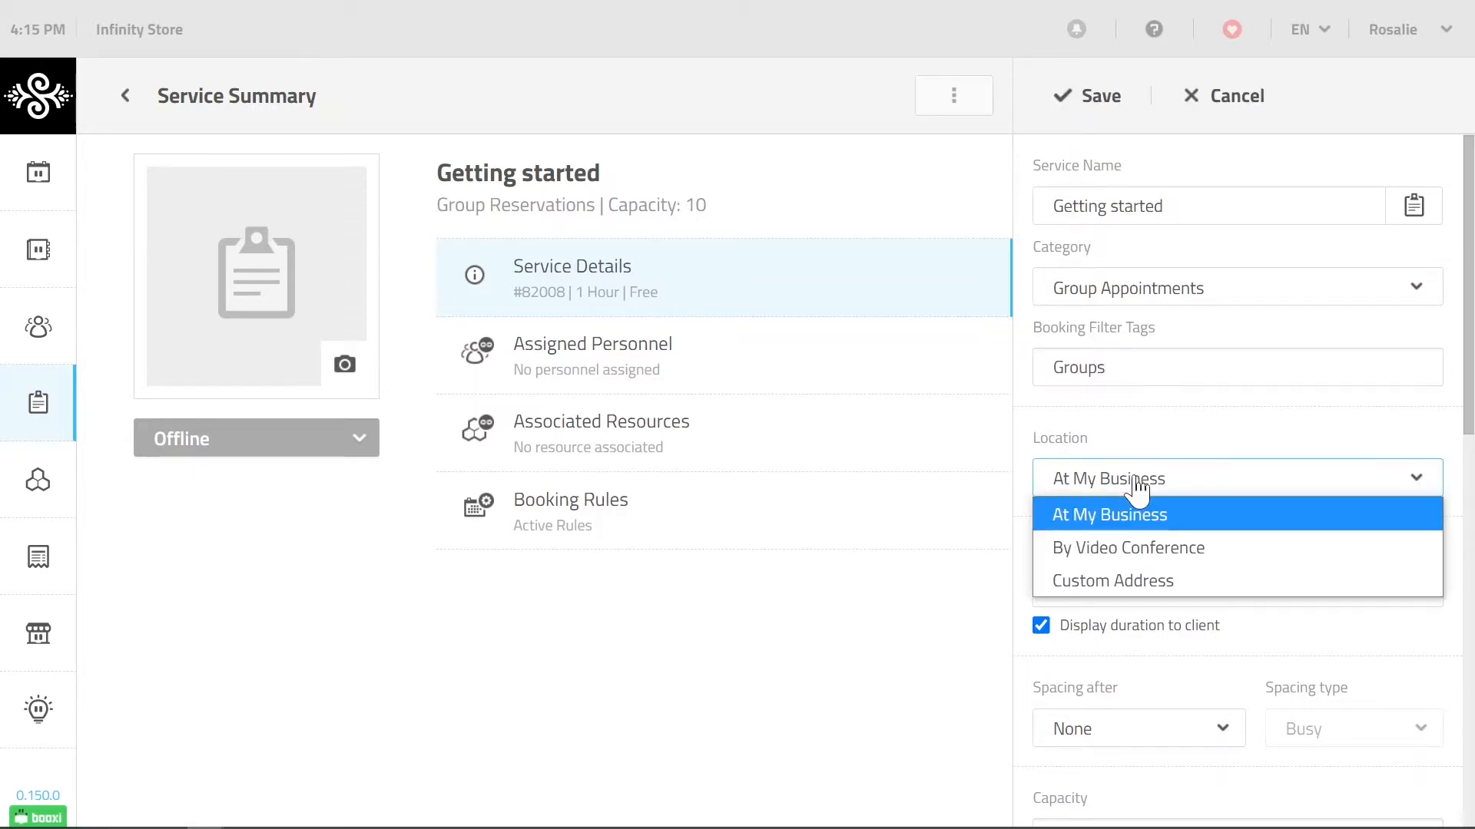
{"action": "left_click", "coordinate": [1136, 527]}
{"action": "left_click", "coordinate": [1139, 590]}
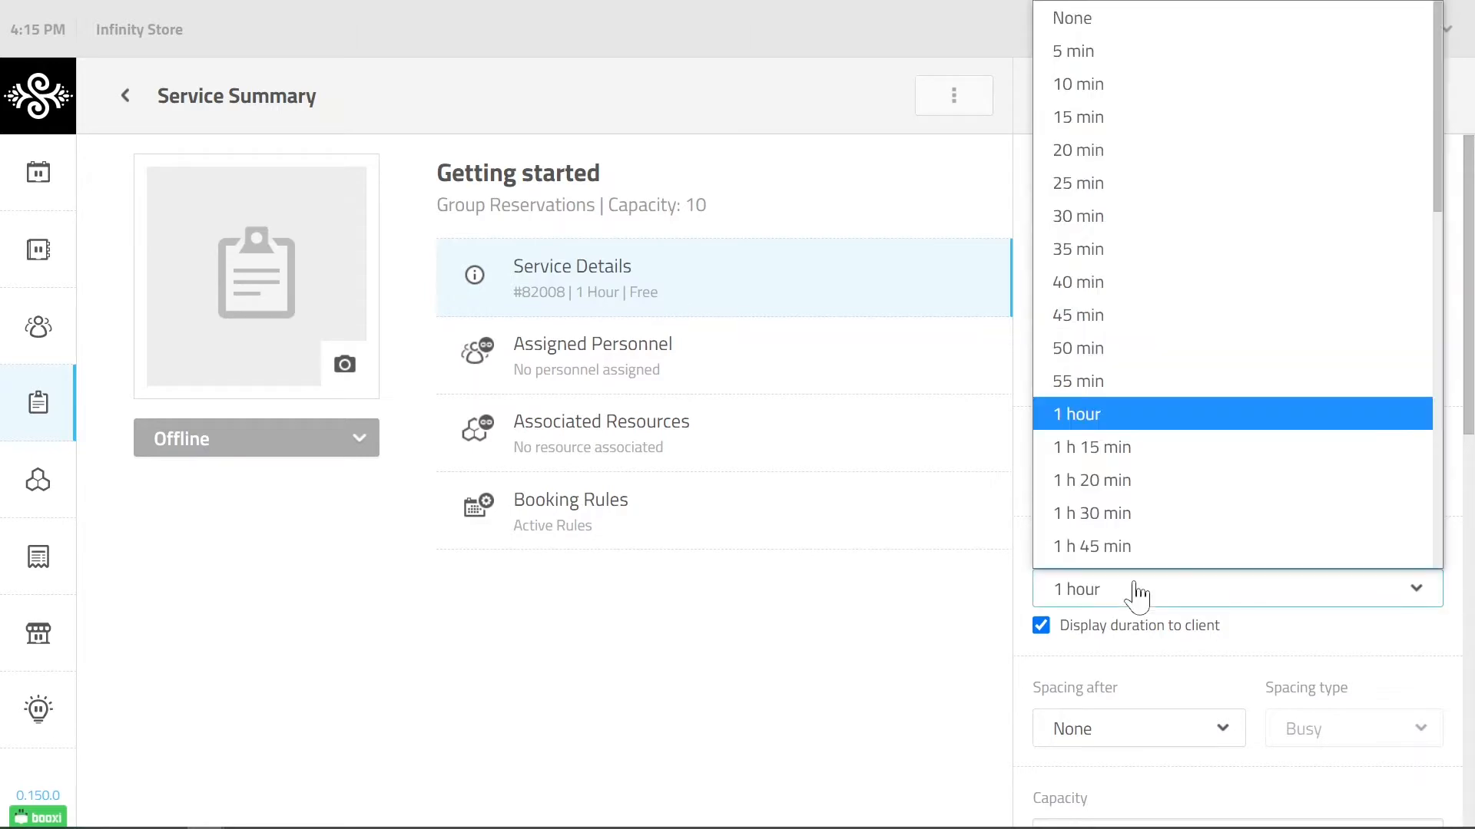
{"action": "scroll", "coordinate": [1129, 560], "scroll_direction": "down", "scroll_amount": 1}
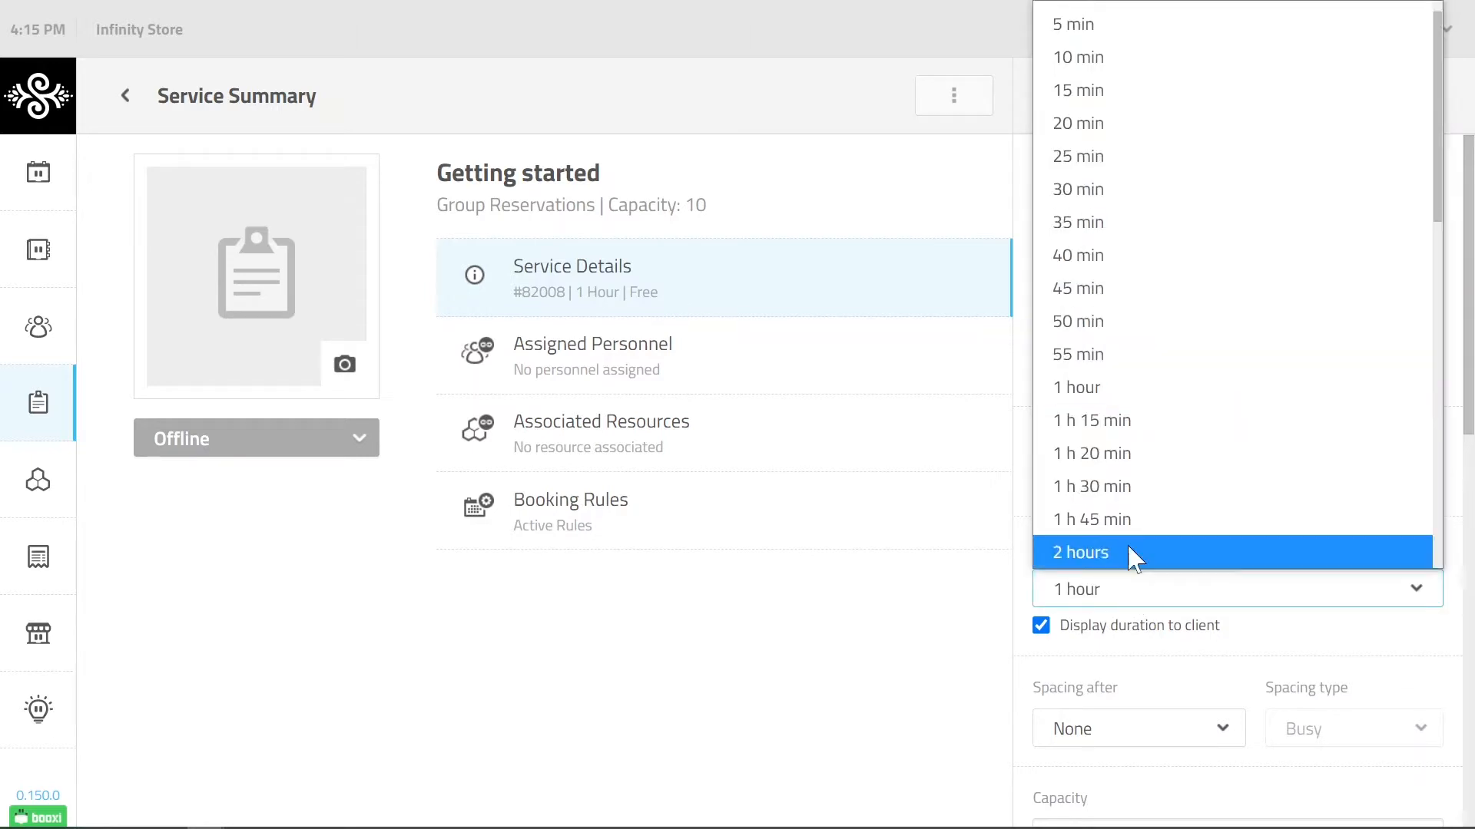
{"action": "left_click", "coordinate": [1096, 387]}
Step: Set the spacing after the service to 5 min
{"action": "scroll", "coordinate": [1175, 577], "scroll_direction": "down", "scroll_amount": 4}
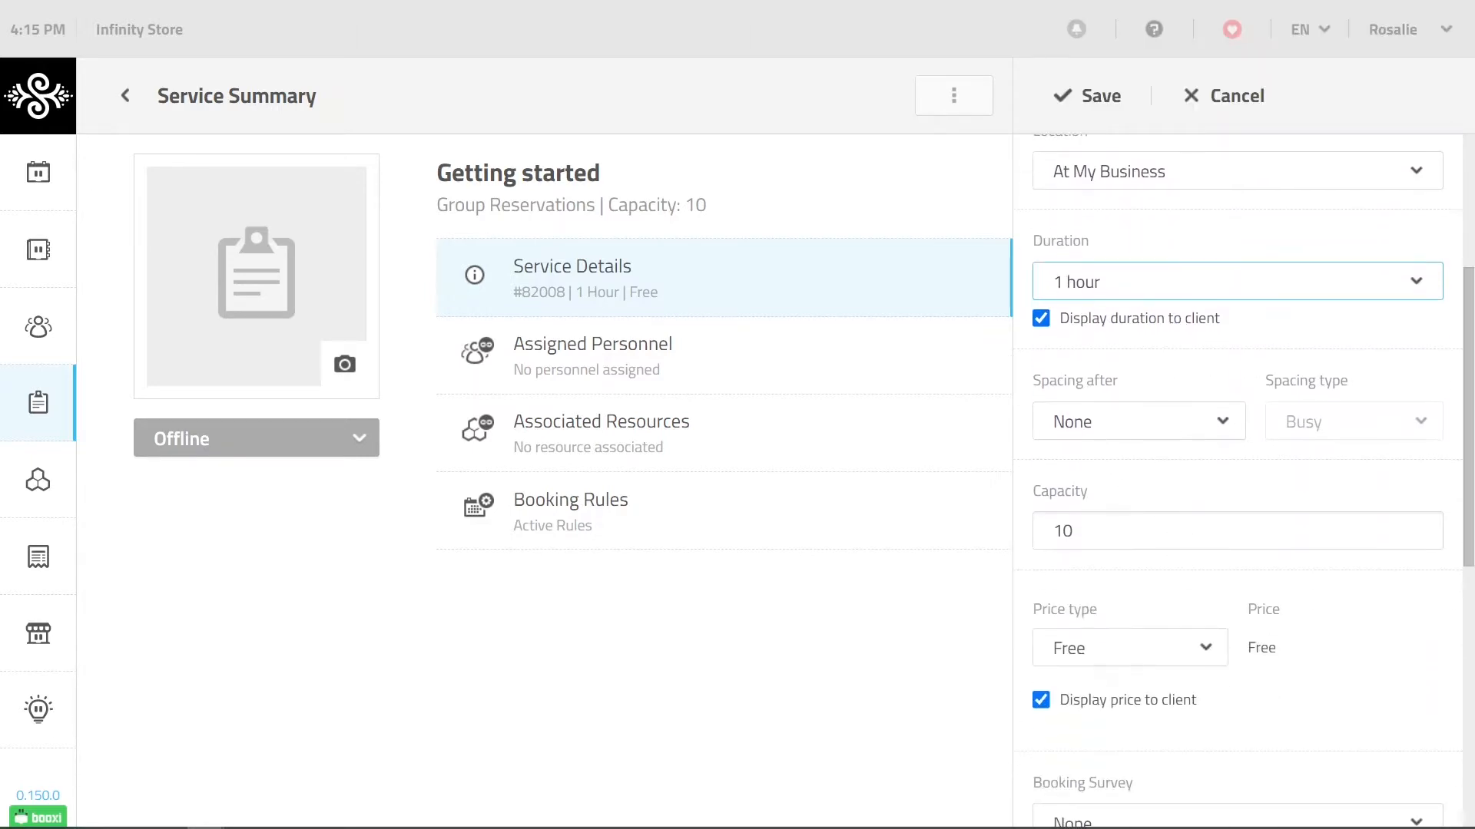
{"action": "left_click", "coordinate": [1122, 435]}
{"action": "scroll", "coordinate": [1113, 375], "scroll_direction": "down", "scroll_amount": 1}
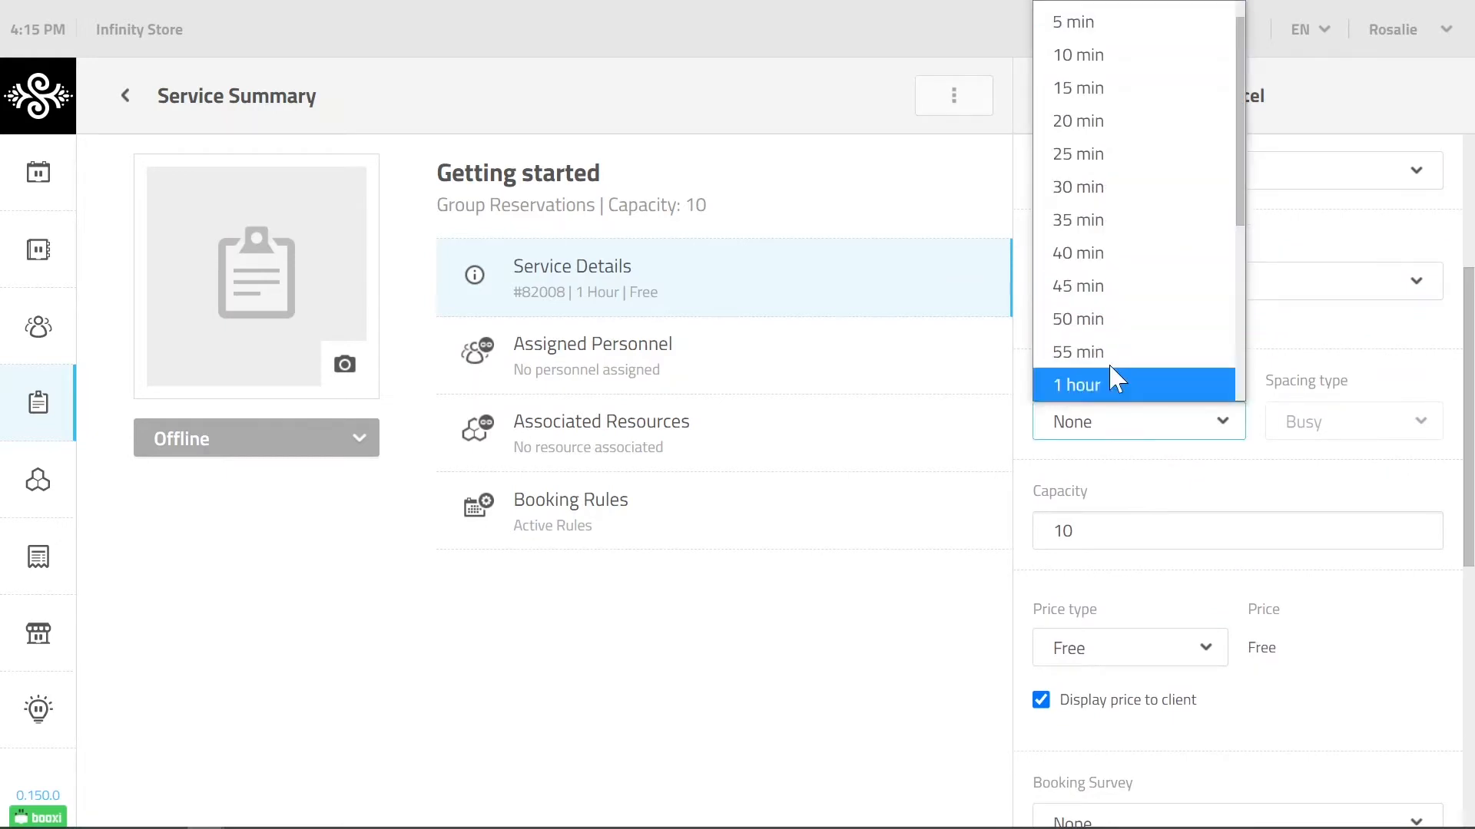
{"action": "left_click", "coordinate": [1052, 31]}
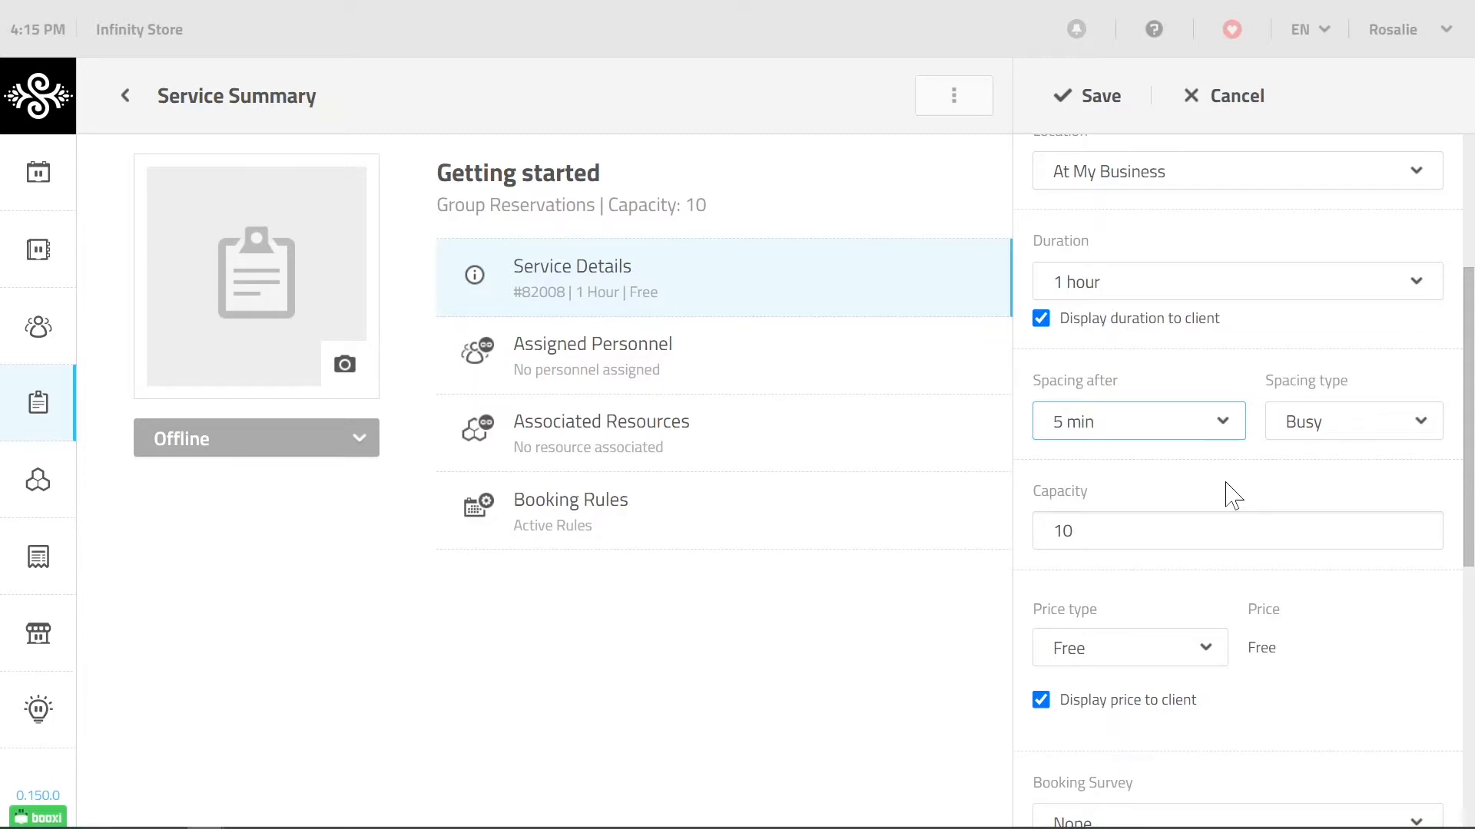
Step: Charge for the service with the Price per person type at $10.00
{"action": "scroll", "coordinate": [1227, 484], "scroll_direction": "down", "scroll_amount": 1}
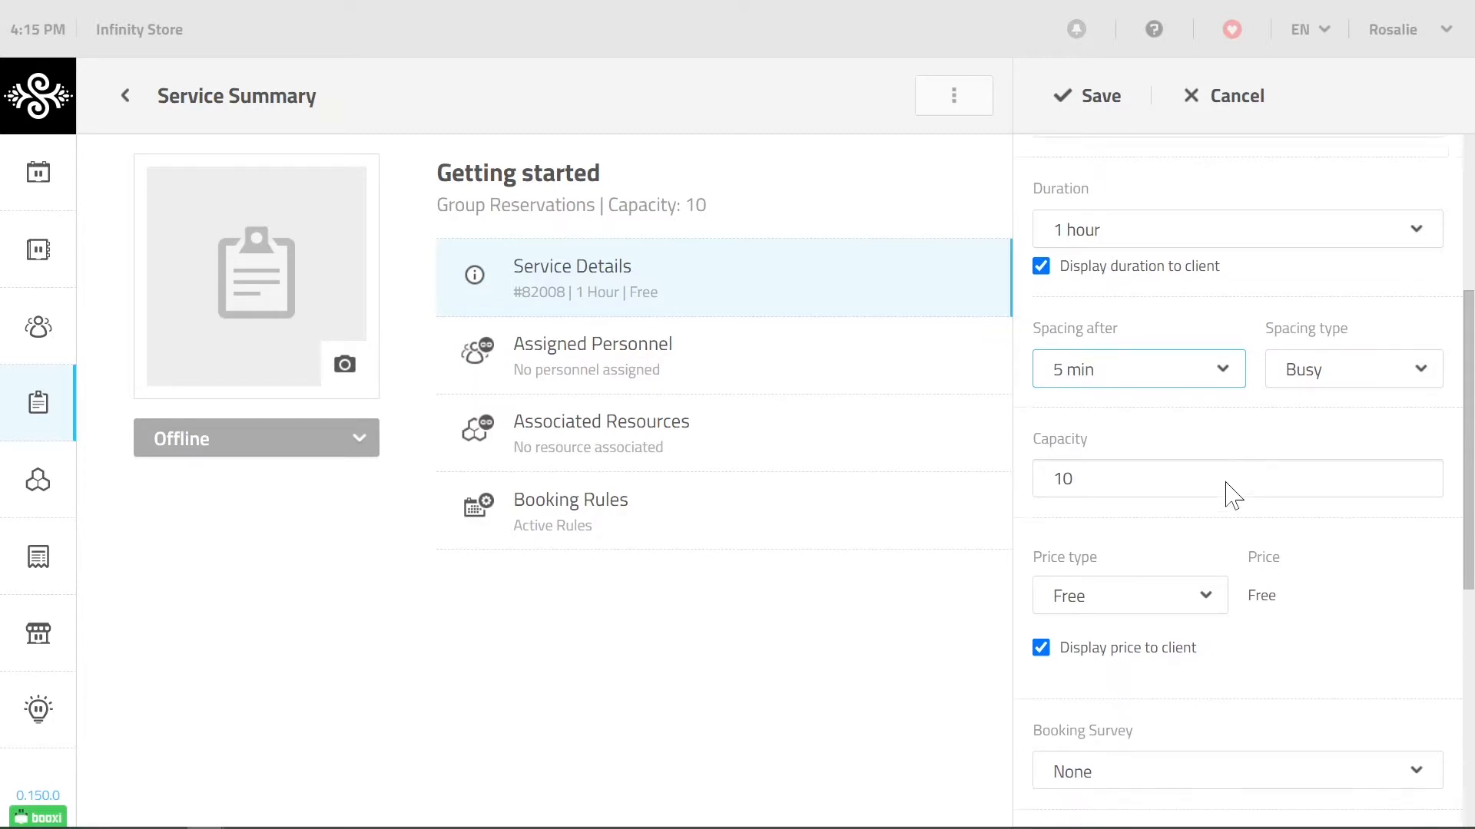
{"action": "left_click_drag", "start_coordinate": [1033, 414], "coordinate": [1090, 417]}
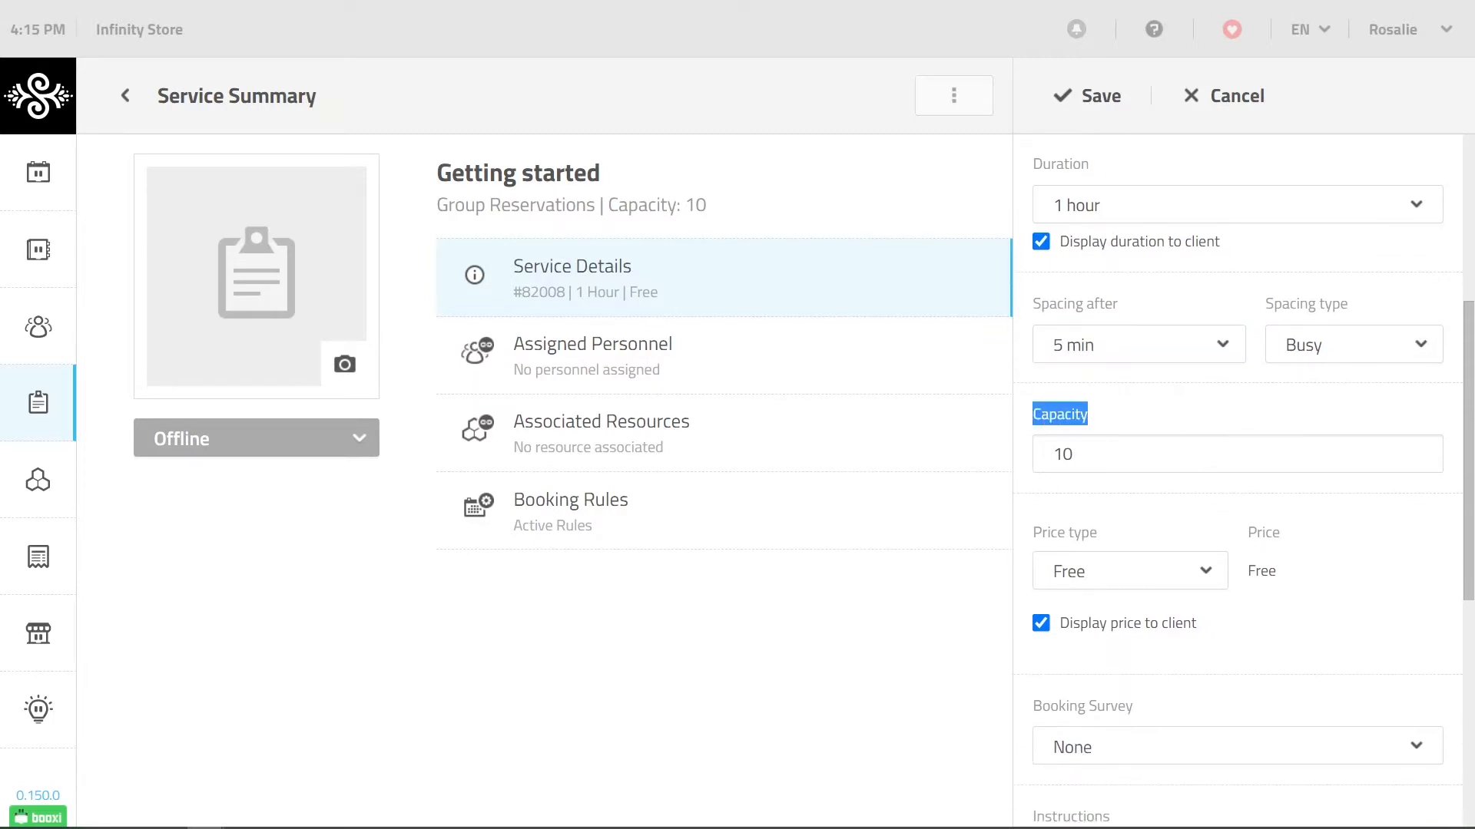
{"action": "left_click", "coordinate": [1113, 453]}
{"action": "scroll", "coordinate": [1264, 530], "scroll_direction": "down", "scroll_amount": 2}
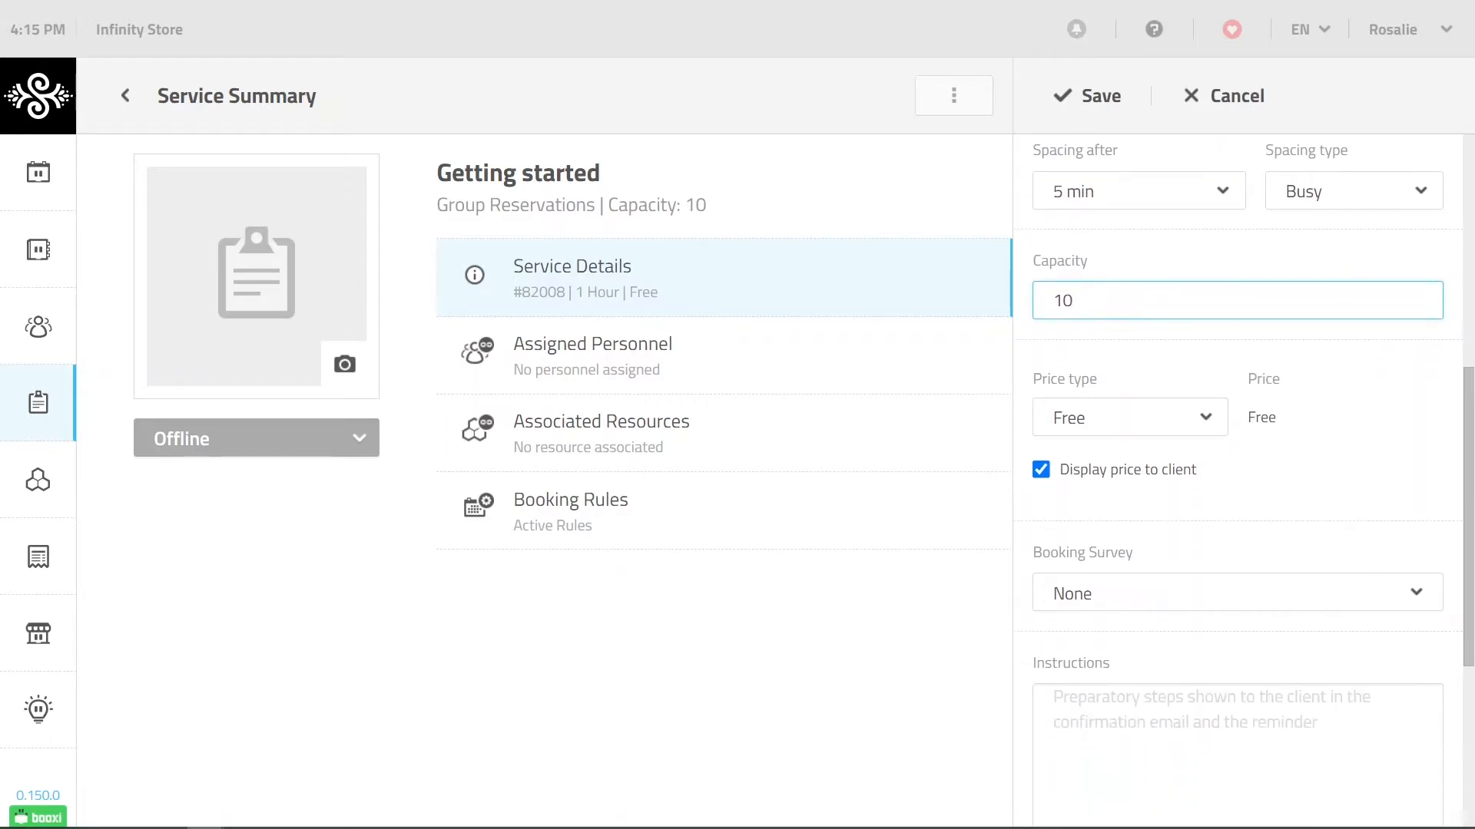
{"action": "left_click", "coordinate": [1145, 427]}
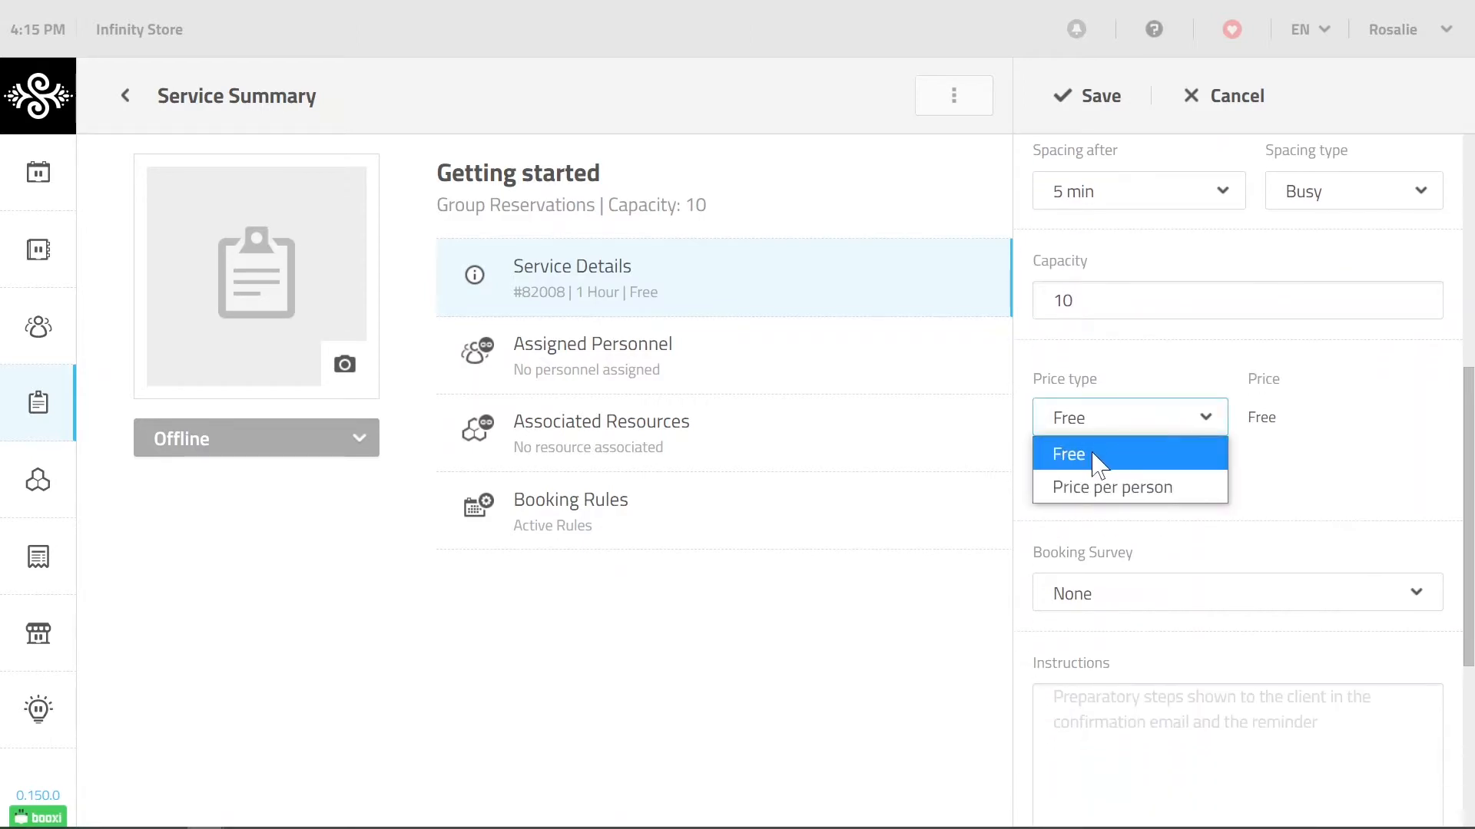
{"action": "left_click", "coordinate": [1120, 493]}
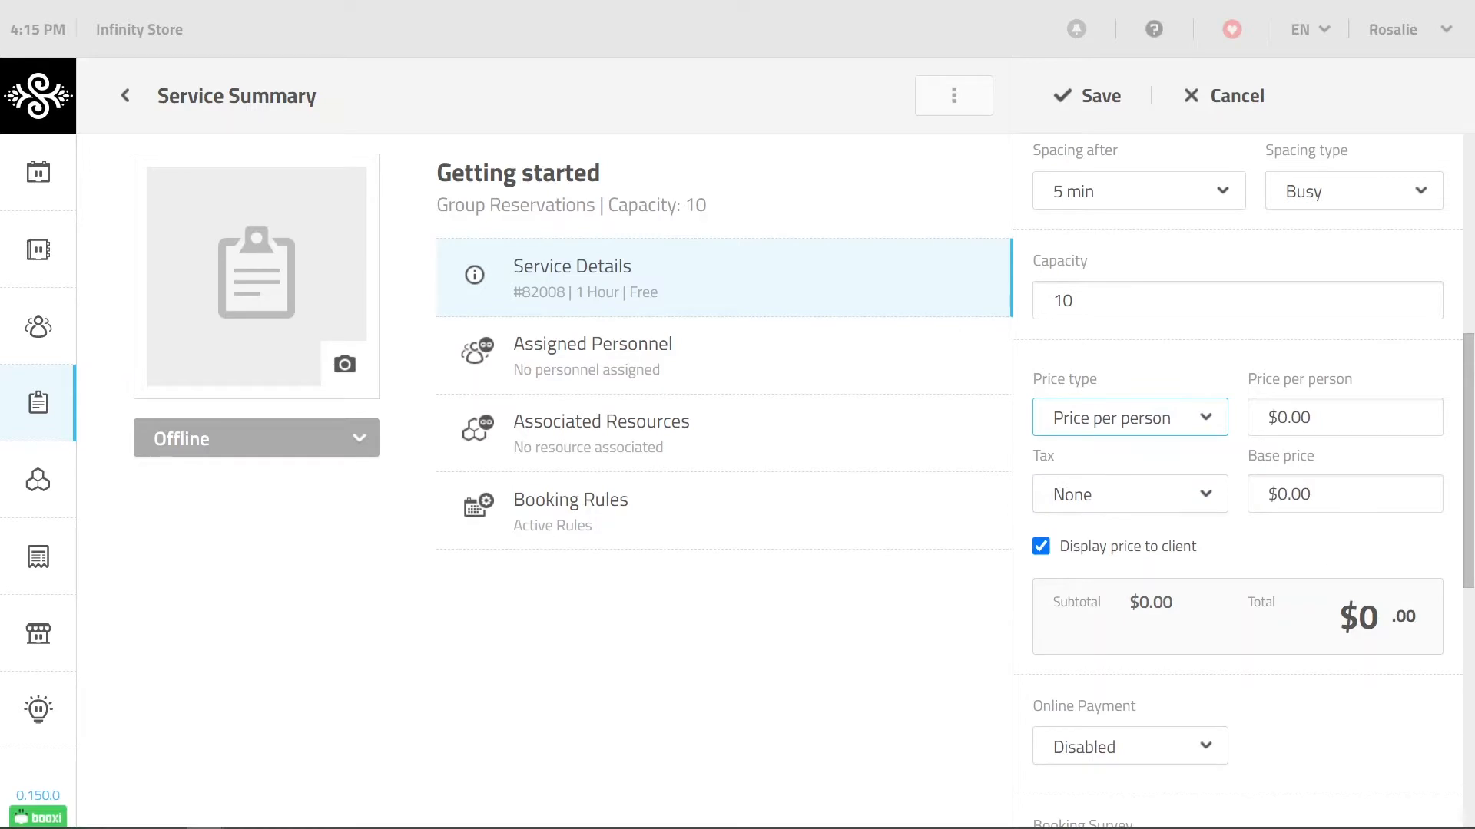
{"action": "left_click", "coordinate": [1277, 418]}
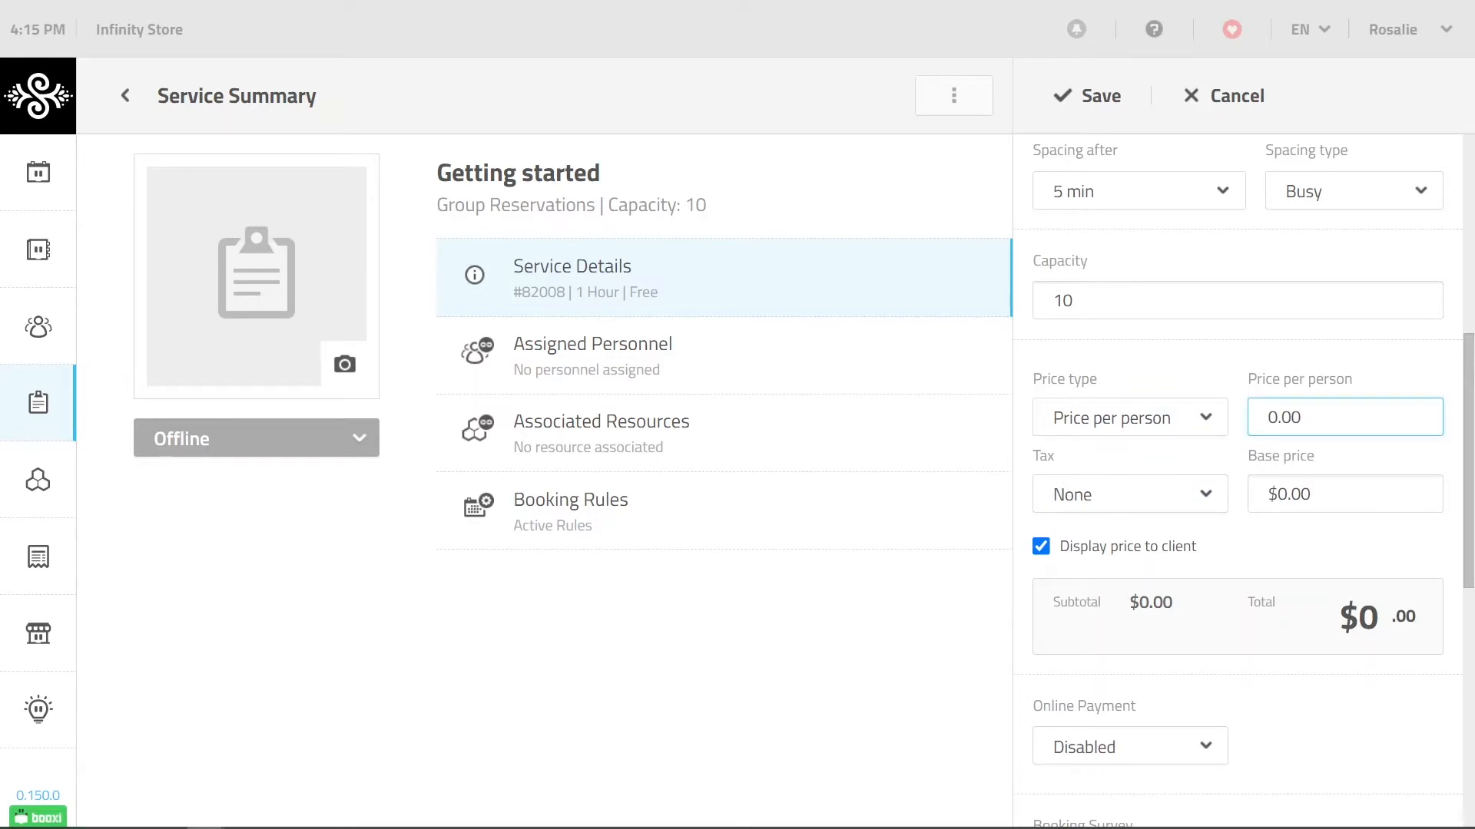
{"action": "type", "text": "1"}
Step: Set the service's online payment to At Online Booking with a required payment of $10.00
{"action": "scroll", "coordinate": [1279, 538], "scroll_direction": "down", "scroll_amount": 4}
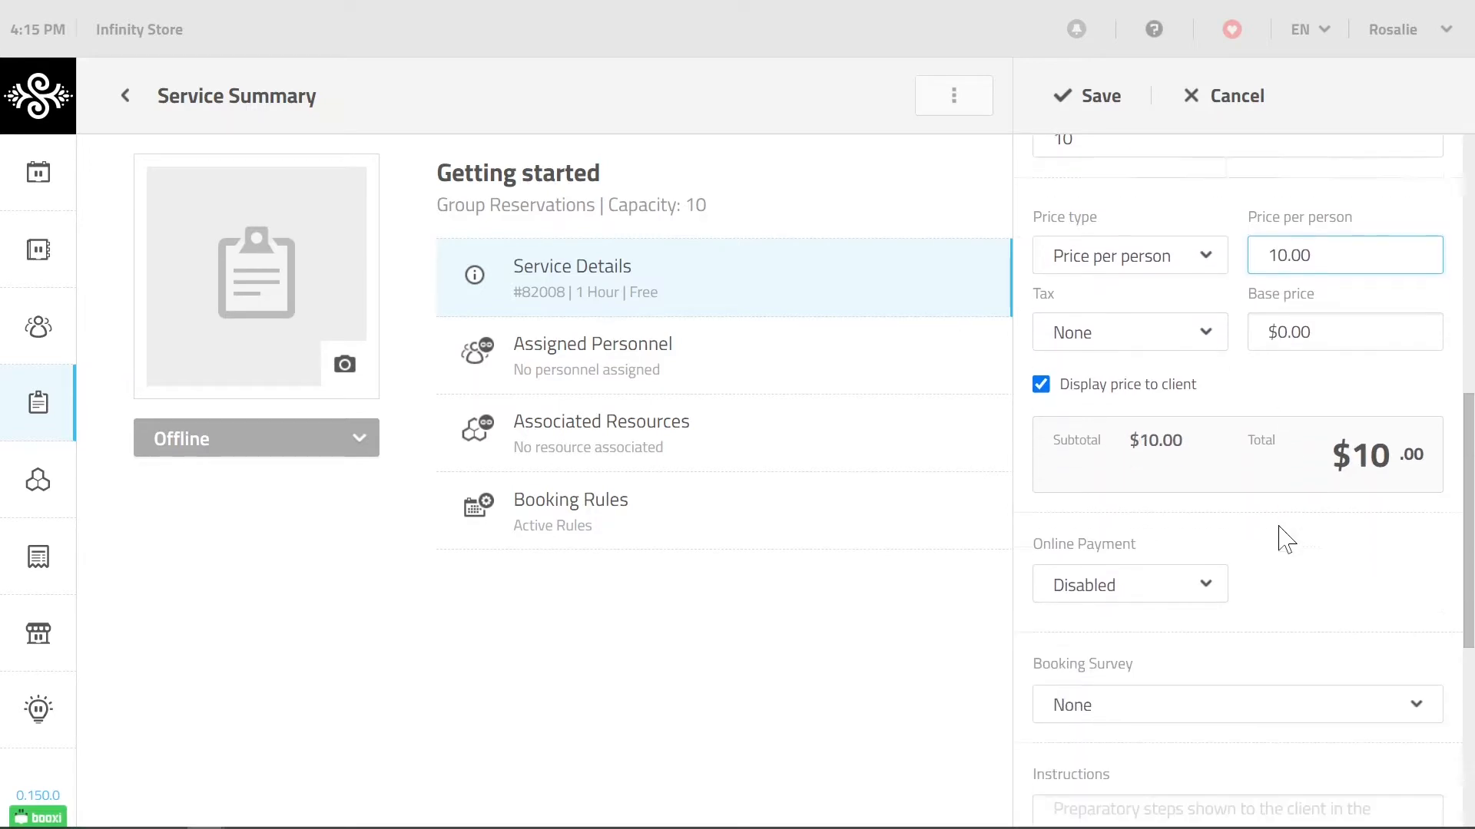
{"action": "left_click", "coordinate": [1205, 441]}
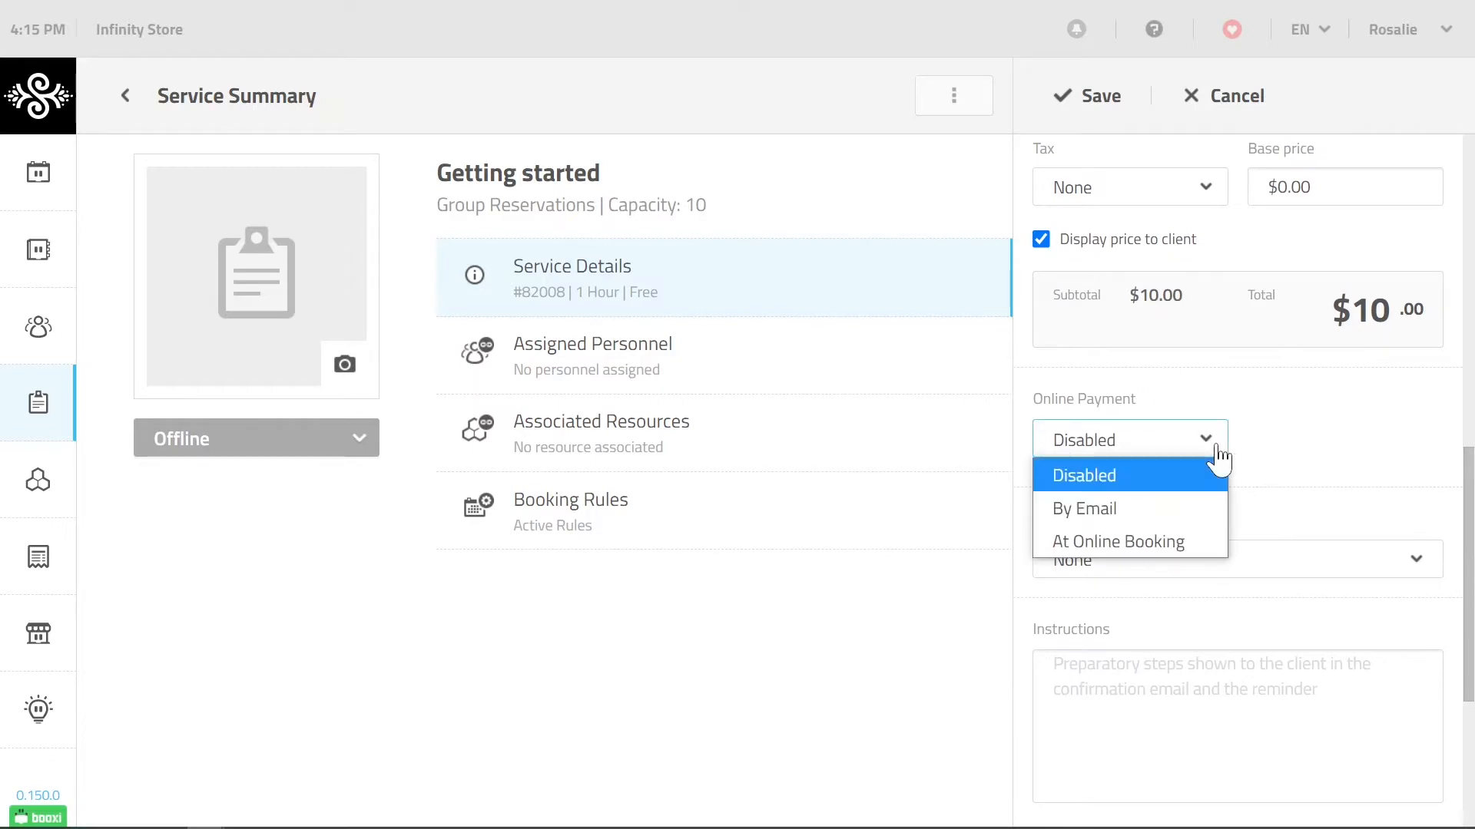
{"action": "left_click", "coordinate": [1130, 544]}
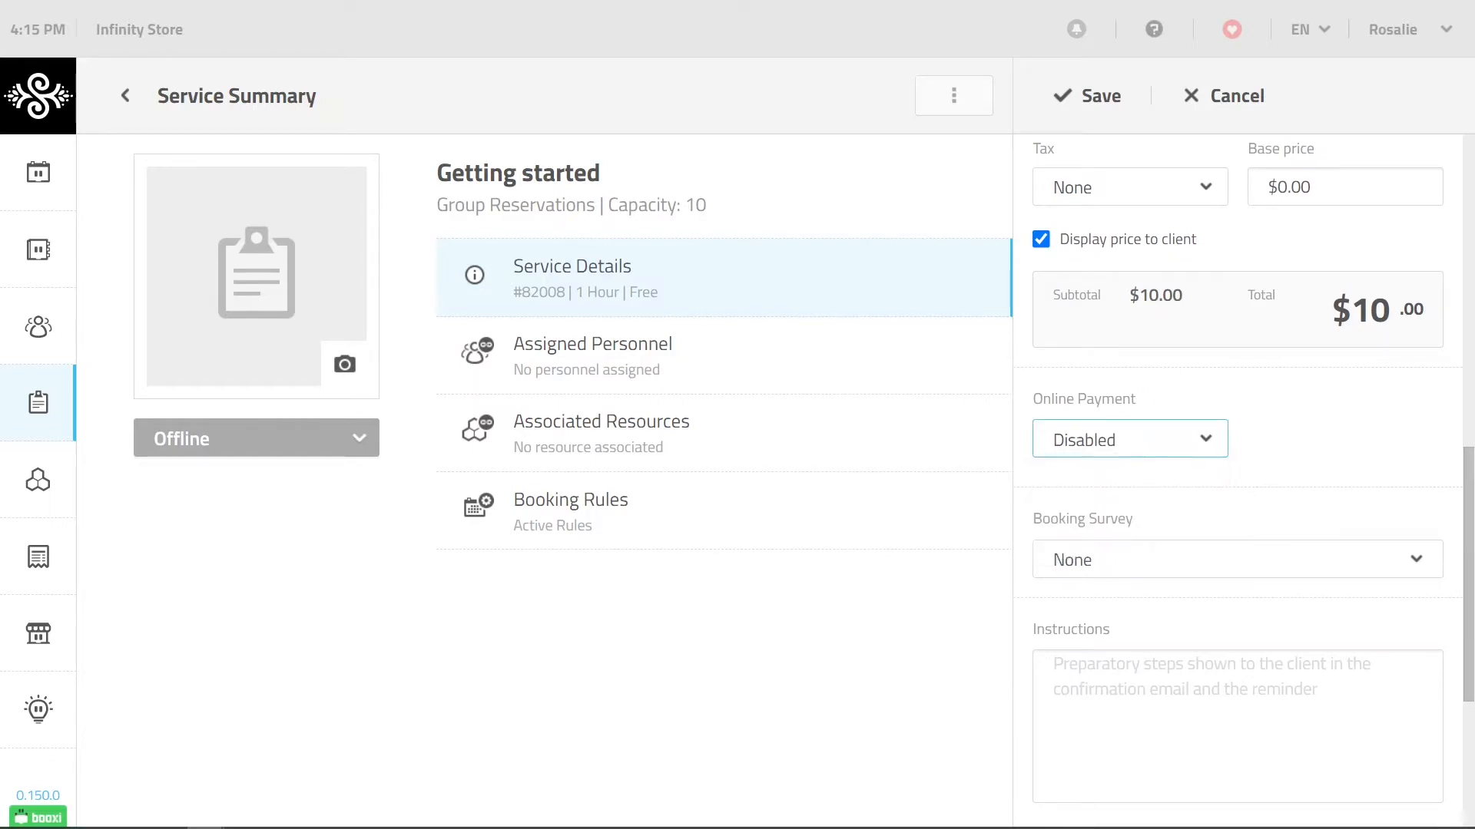
{"action": "left_click", "coordinate": [1268, 439]}
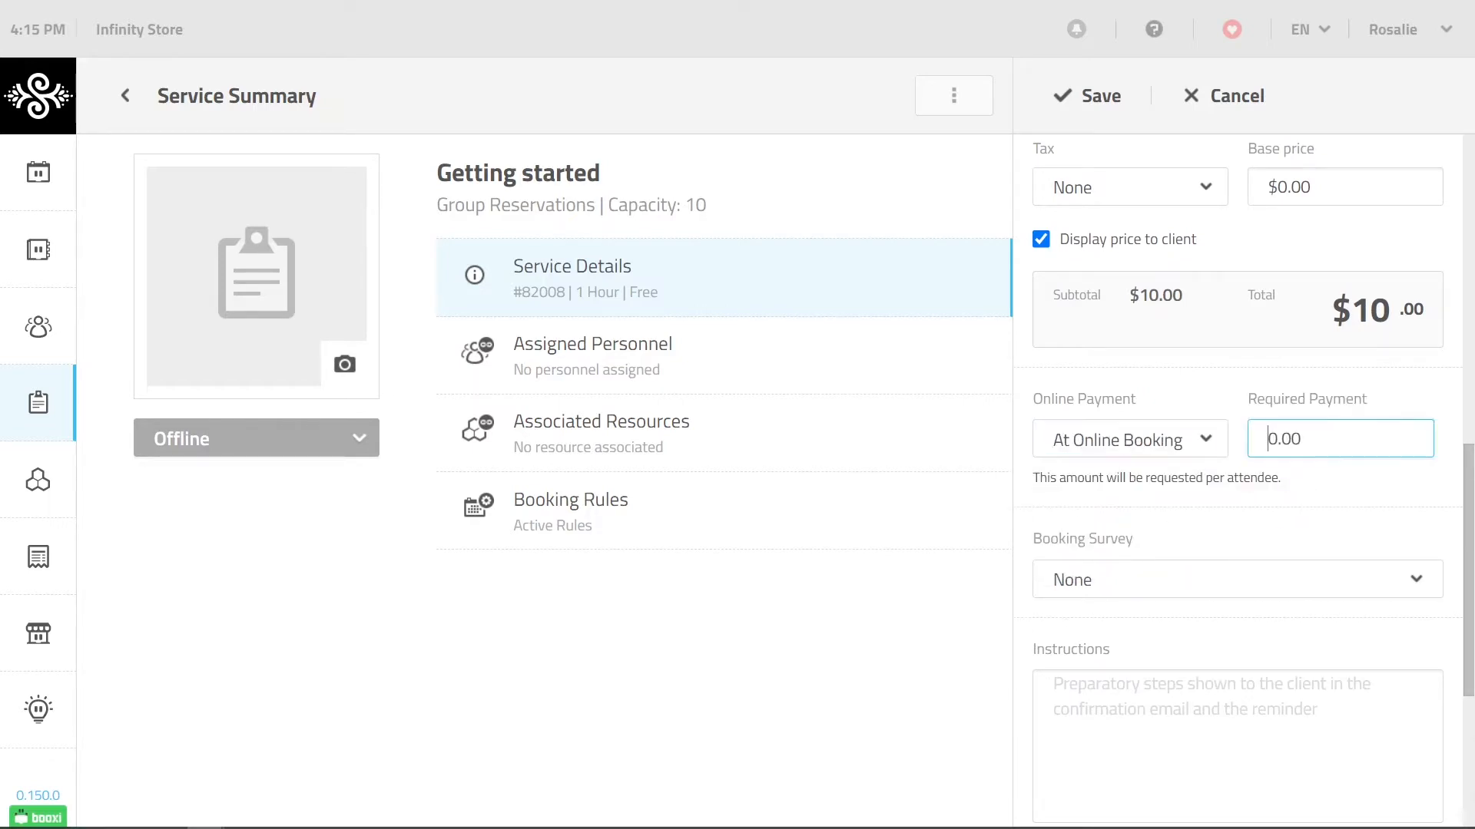
{"action": "type", "text": "1"}
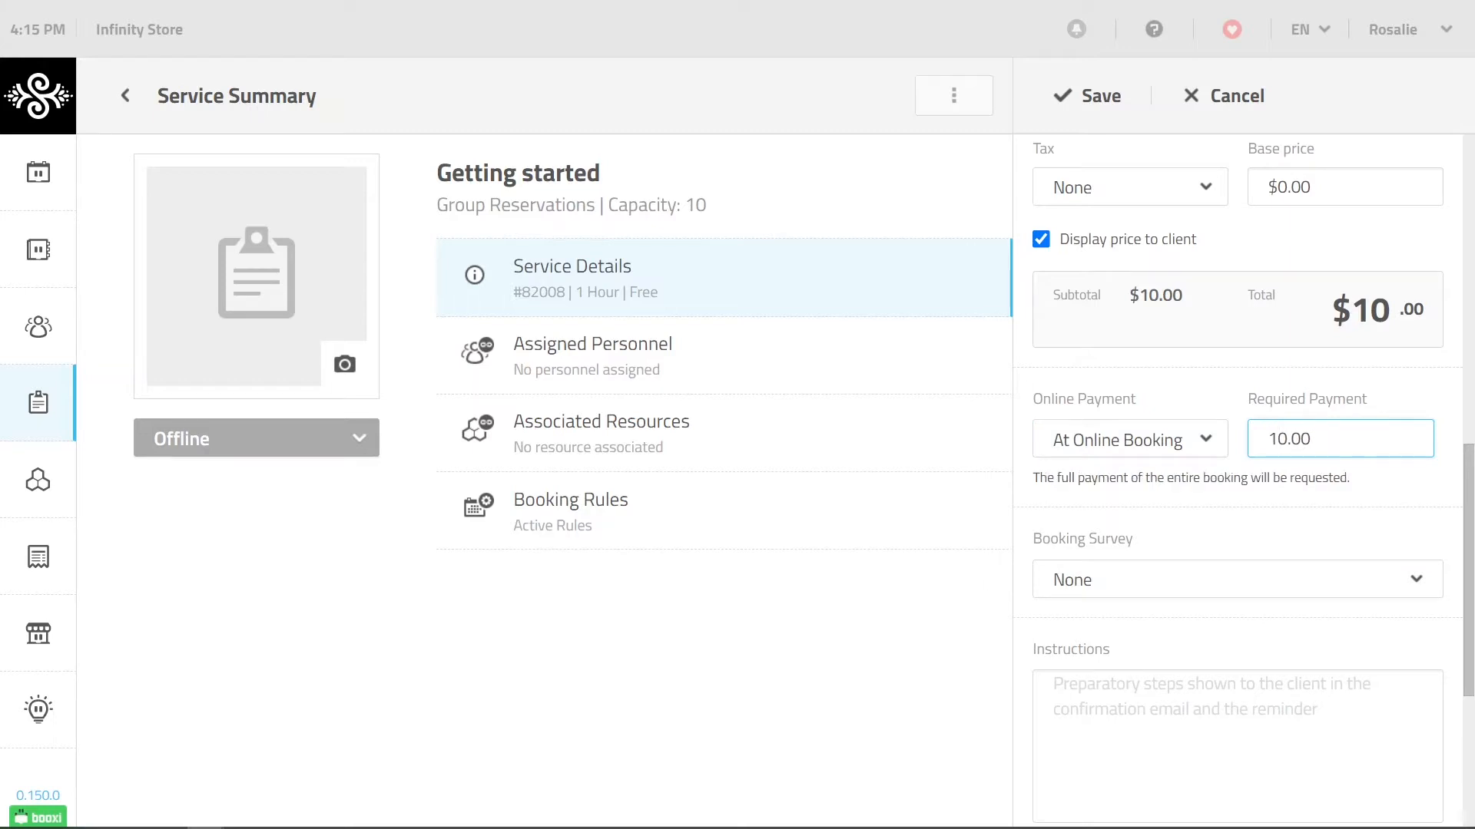
{"action": "left_click", "coordinate": [1284, 520]}
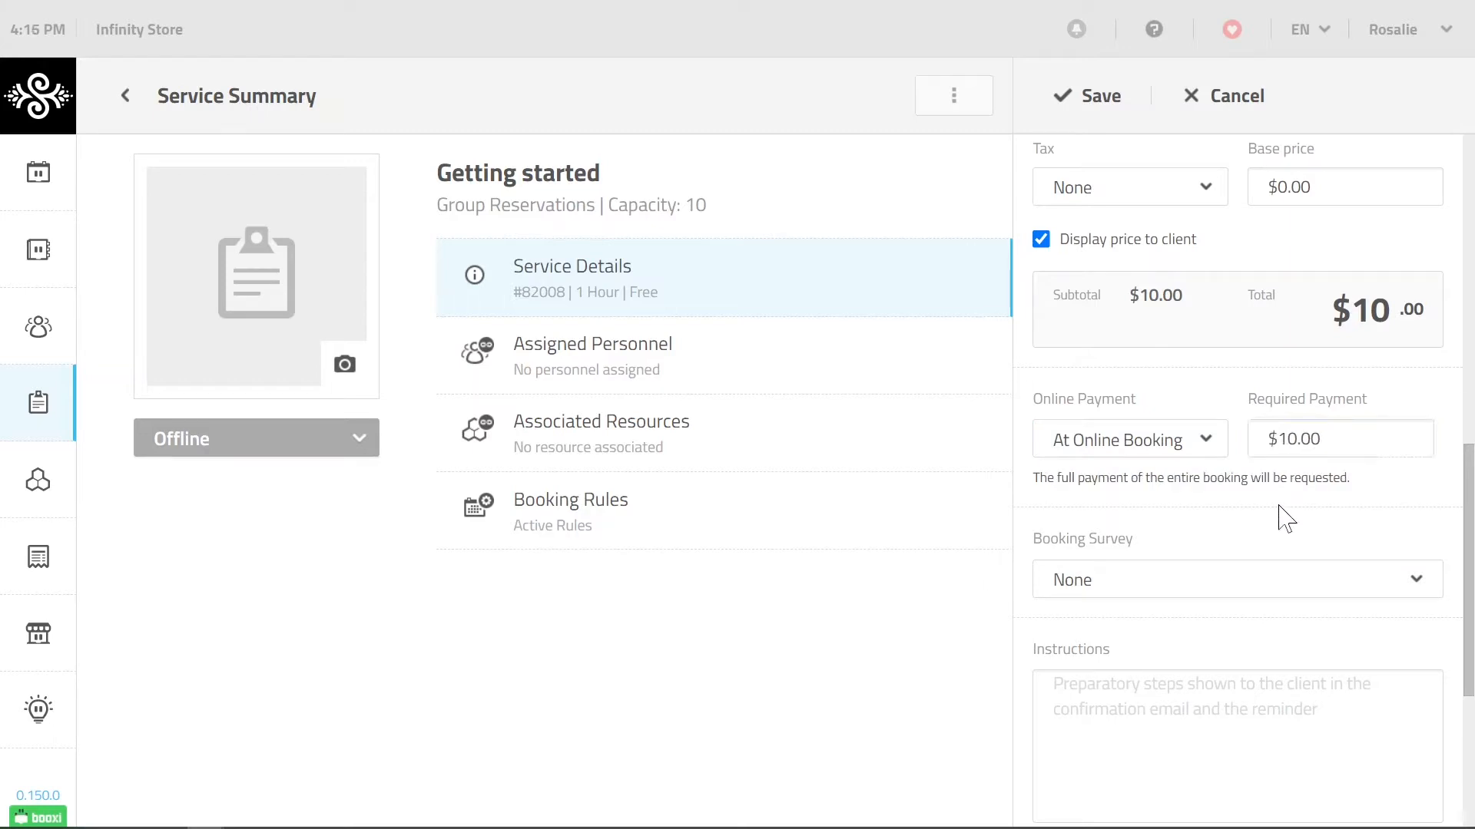
Step: Check the booking survey options for the service and choose None
{"action": "scroll", "coordinate": [1285, 520], "scroll_direction": "down", "scroll_amount": 1}
{"action": "scroll", "coordinate": [1285, 520], "scroll_direction": "down", "scroll_amount": 1}
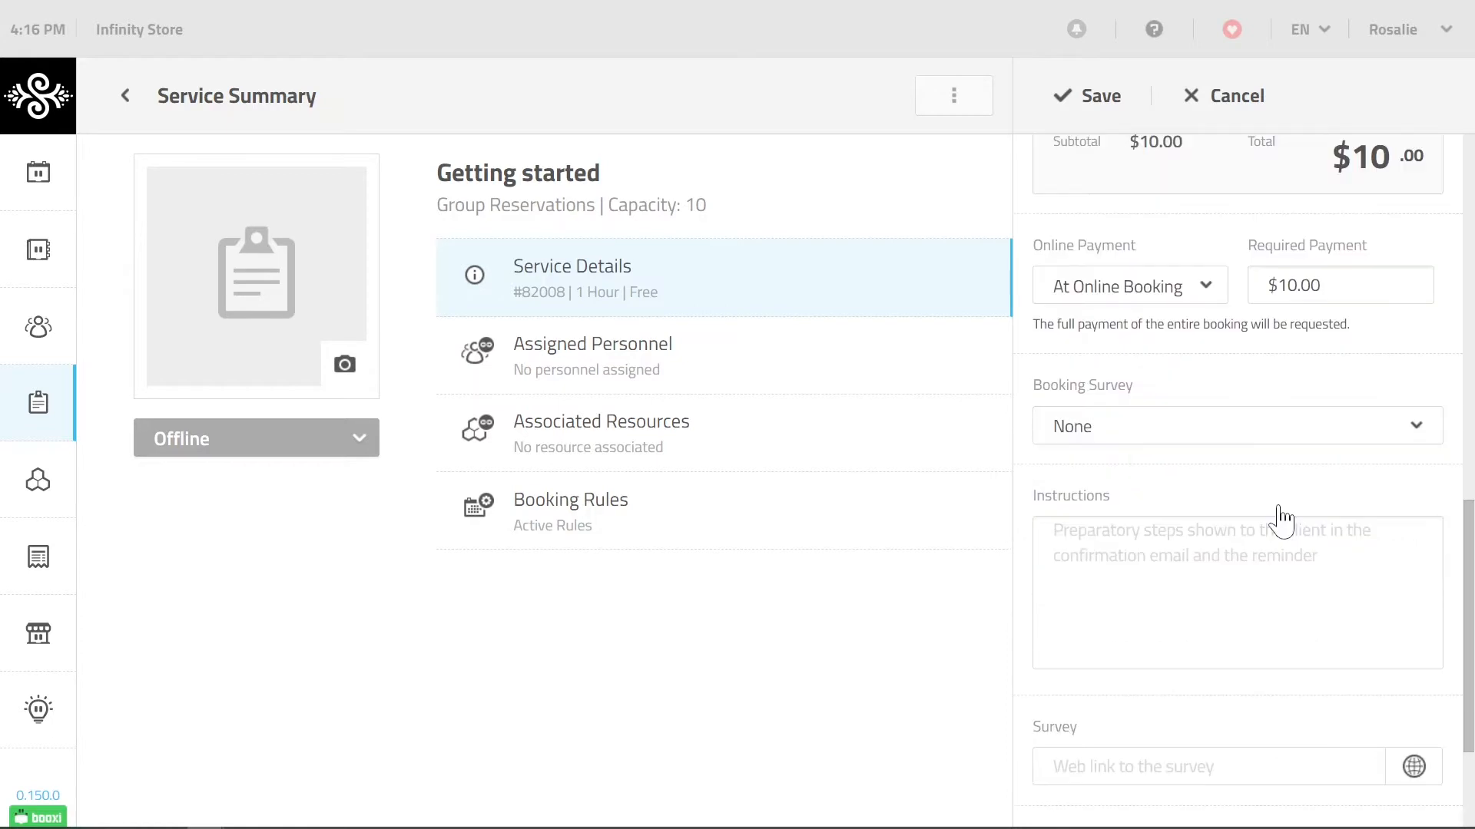
{"action": "left_click_drag", "start_coordinate": [1031, 385], "coordinate": [1133, 385]}
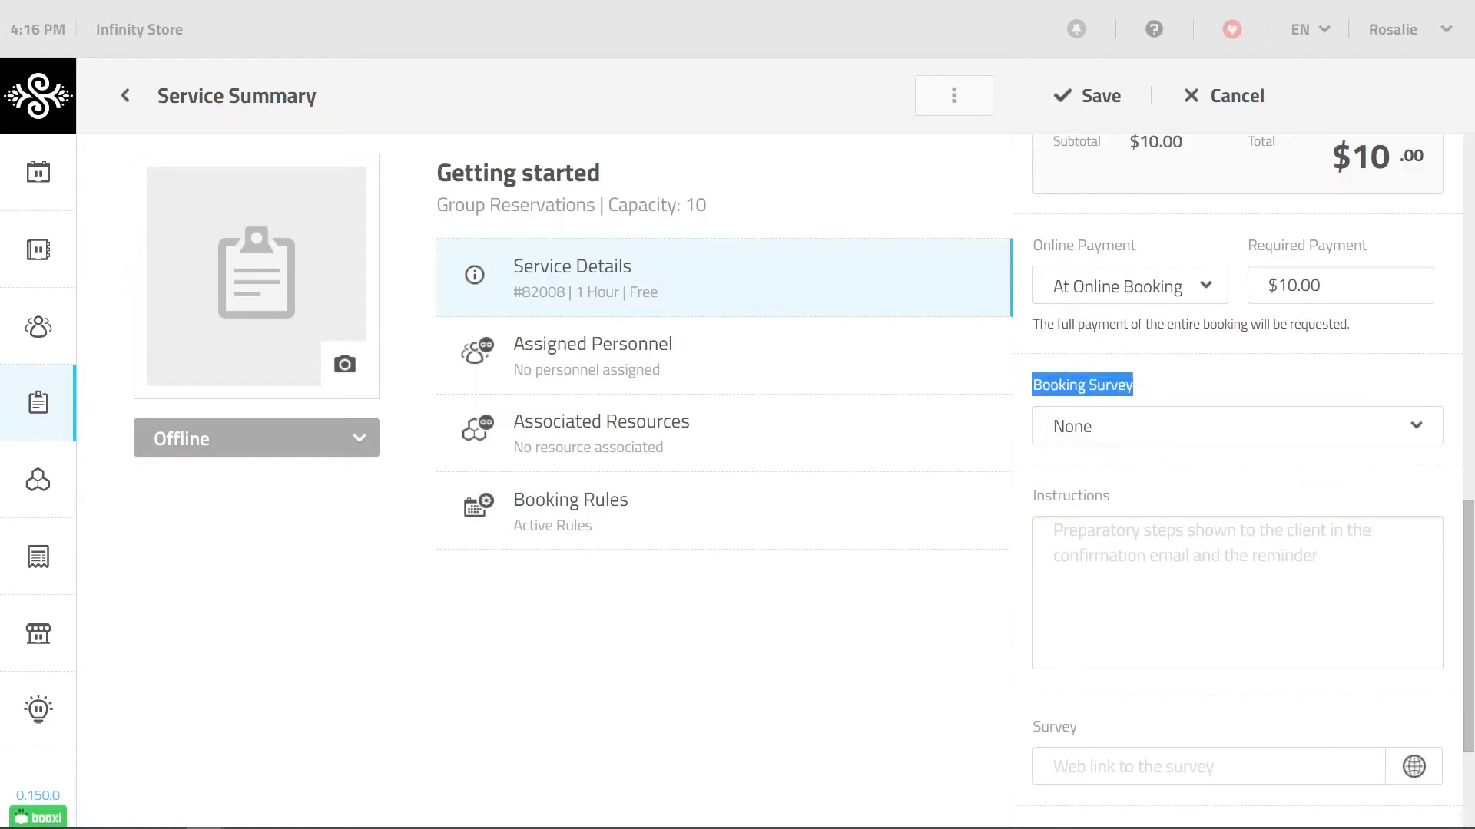
{"action": "left_click", "coordinate": [1164, 439]}
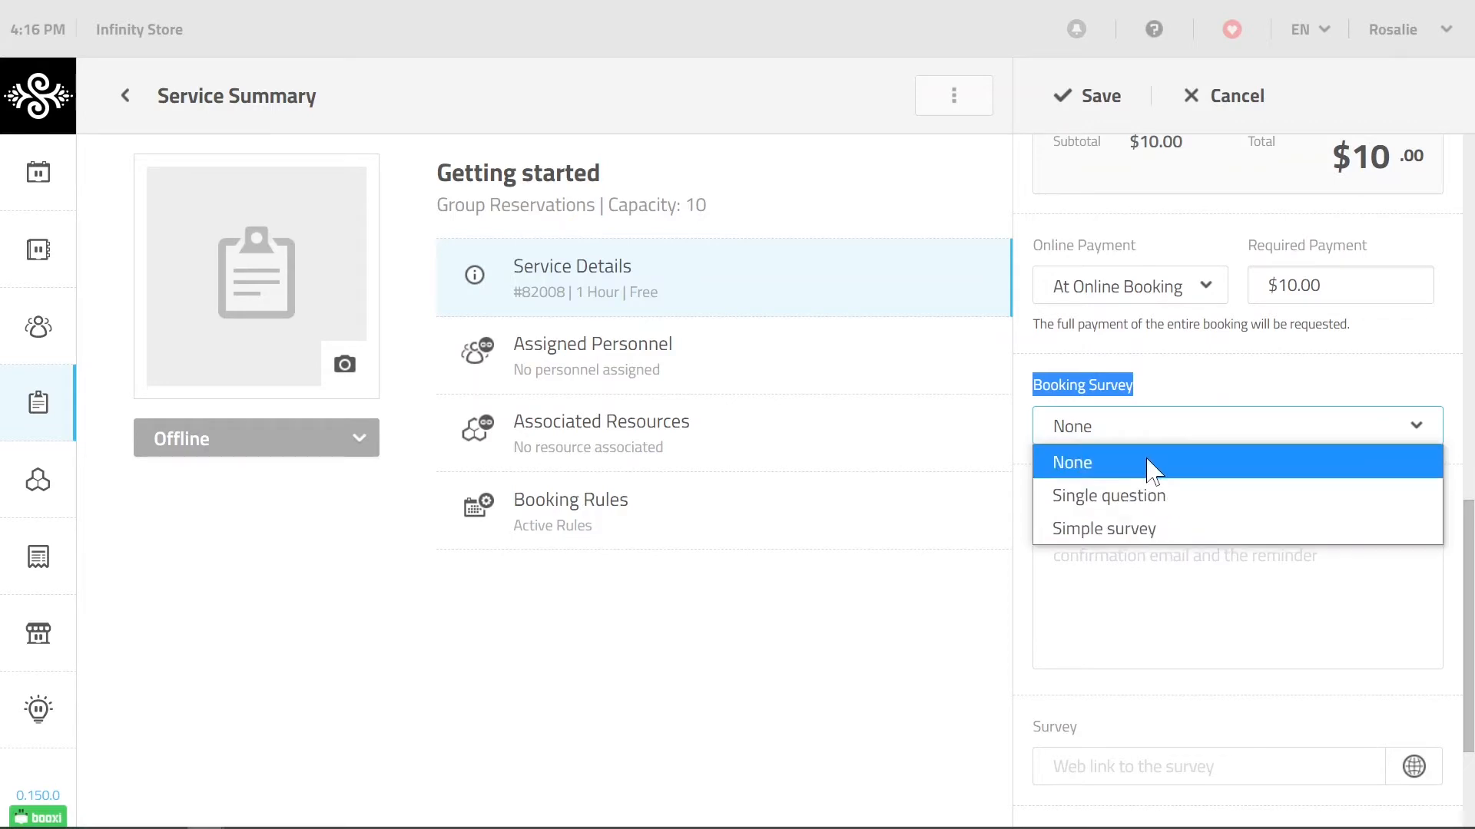
{"action": "left_click", "coordinate": [1154, 464]}
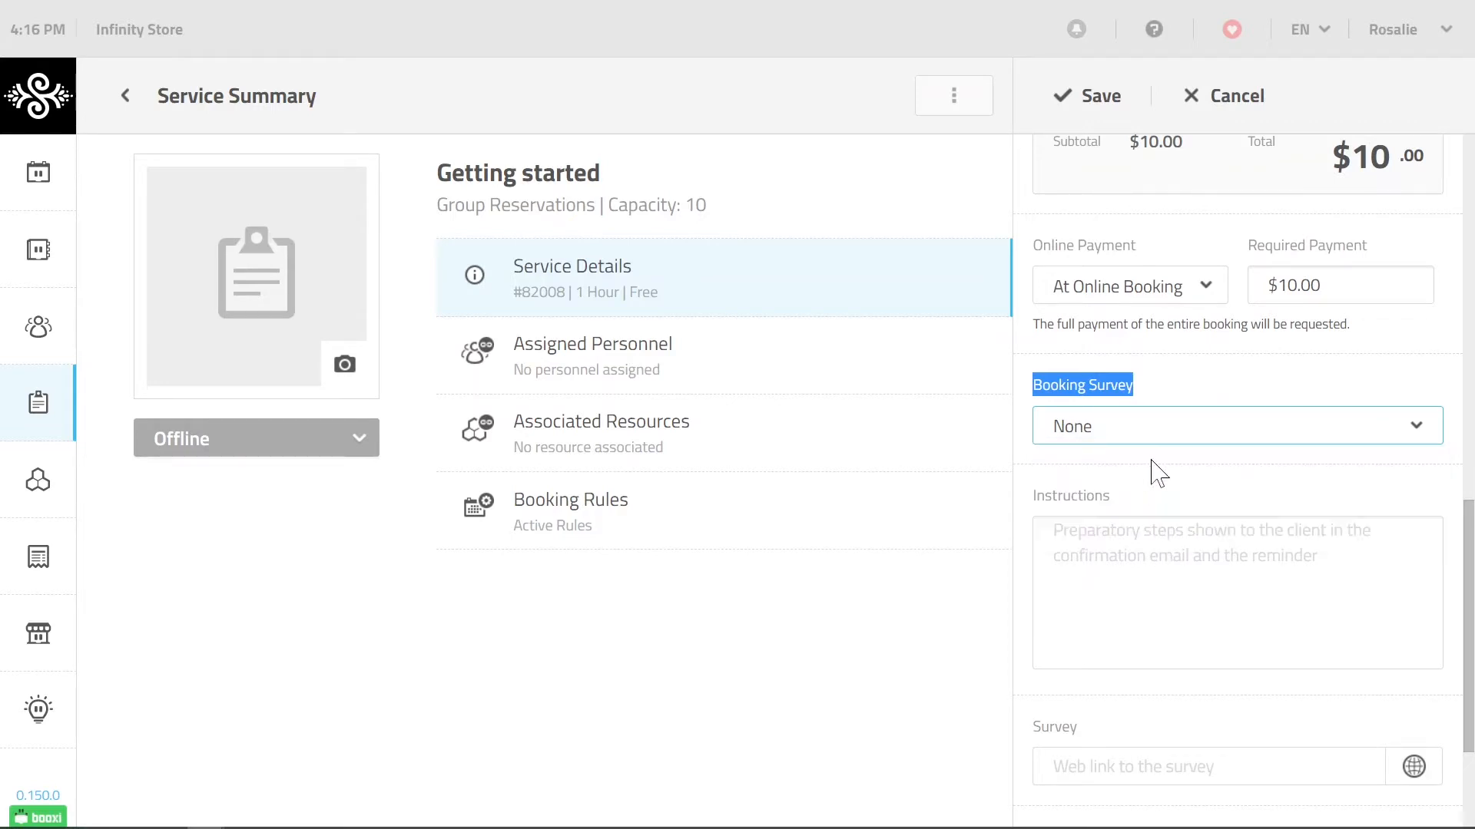
Step: Enter the text "Instructions" as the preparatory instructions shown to clients of the service
{"action": "scroll", "coordinate": [1204, 487], "scroll_direction": "down", "scroll_amount": 1}
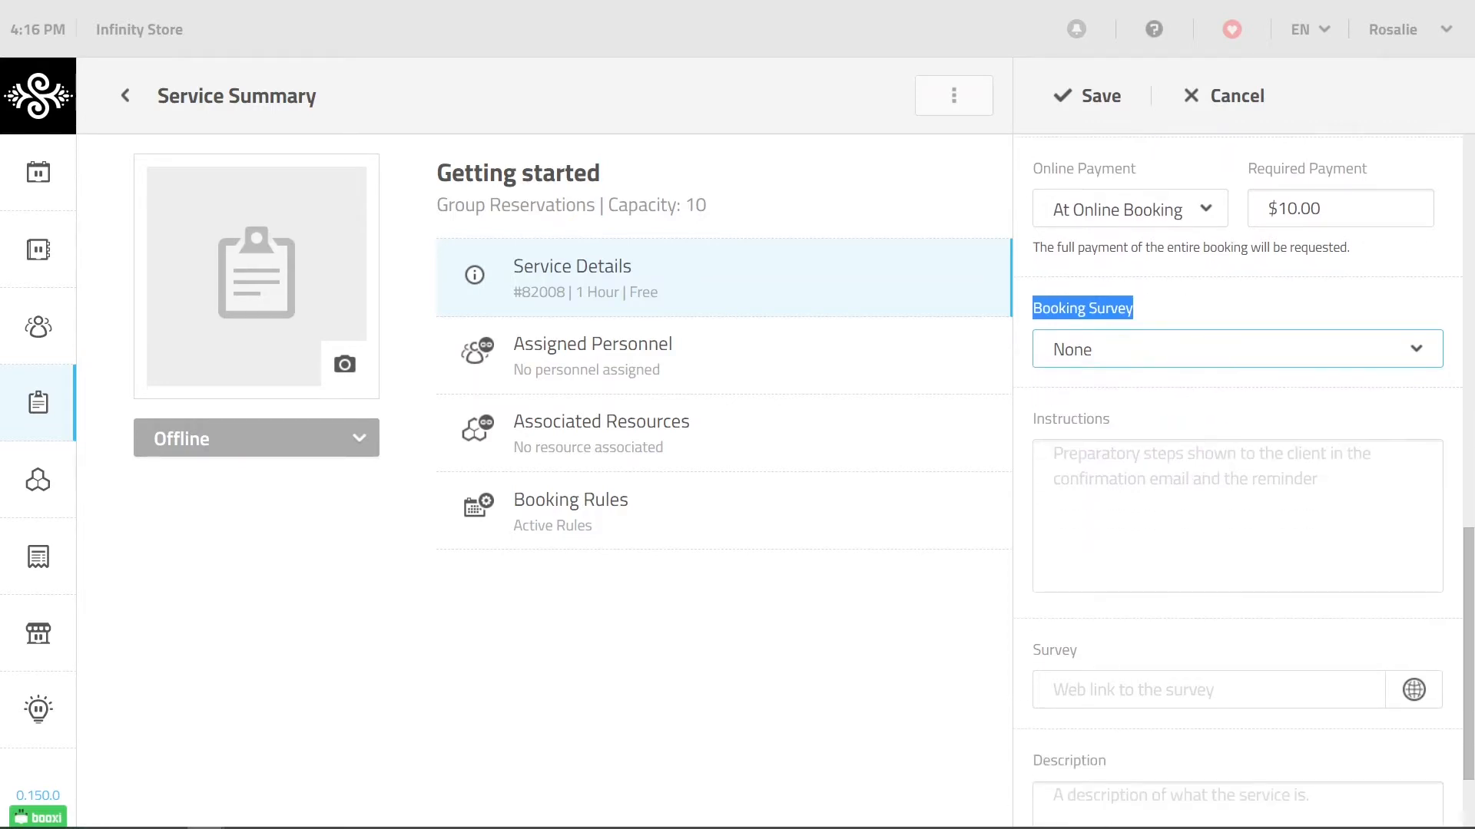
{"action": "left_click", "coordinate": [1204, 489]}
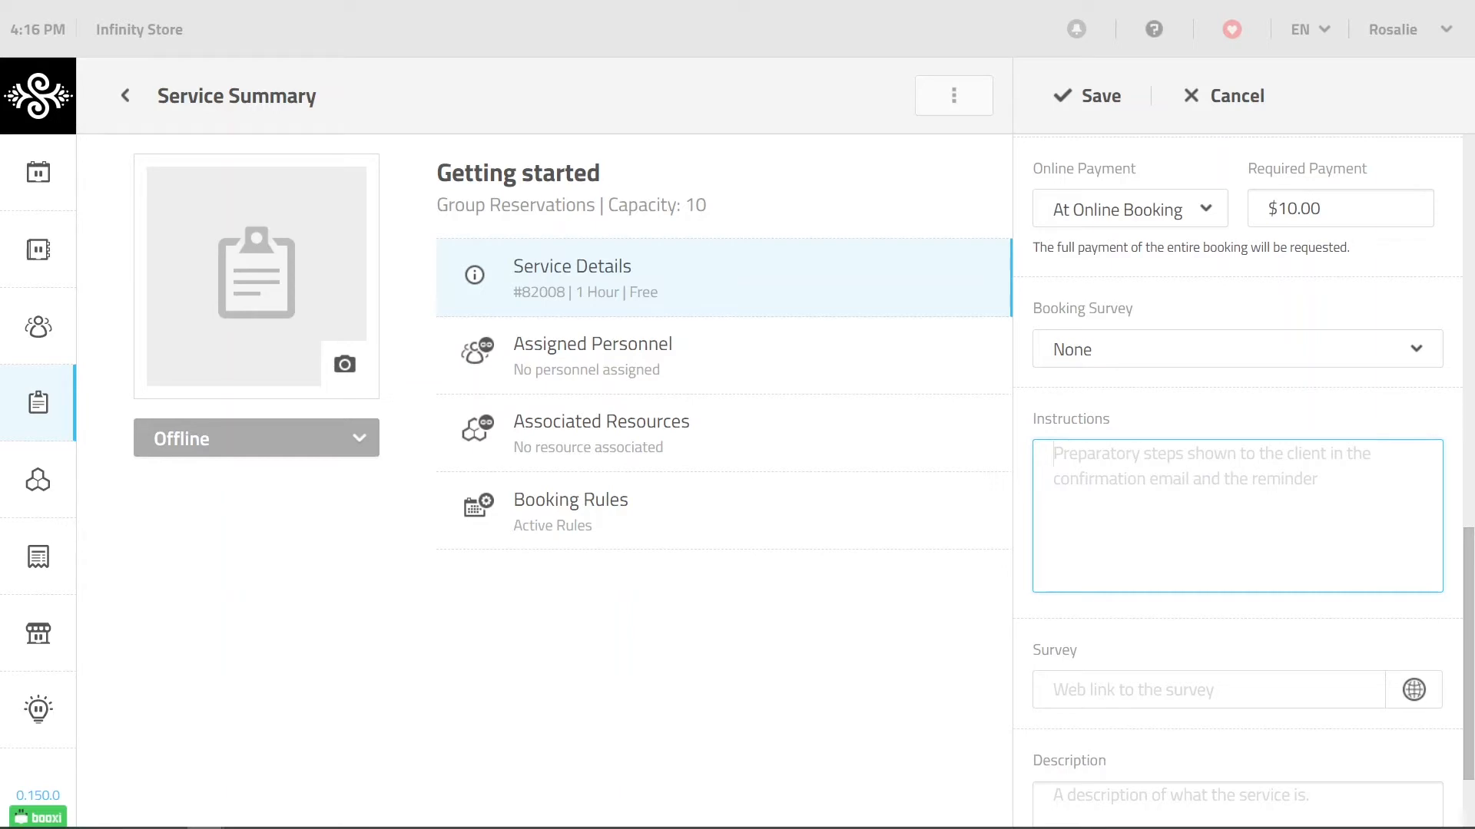
{"action": "type", "text": "Ins"}
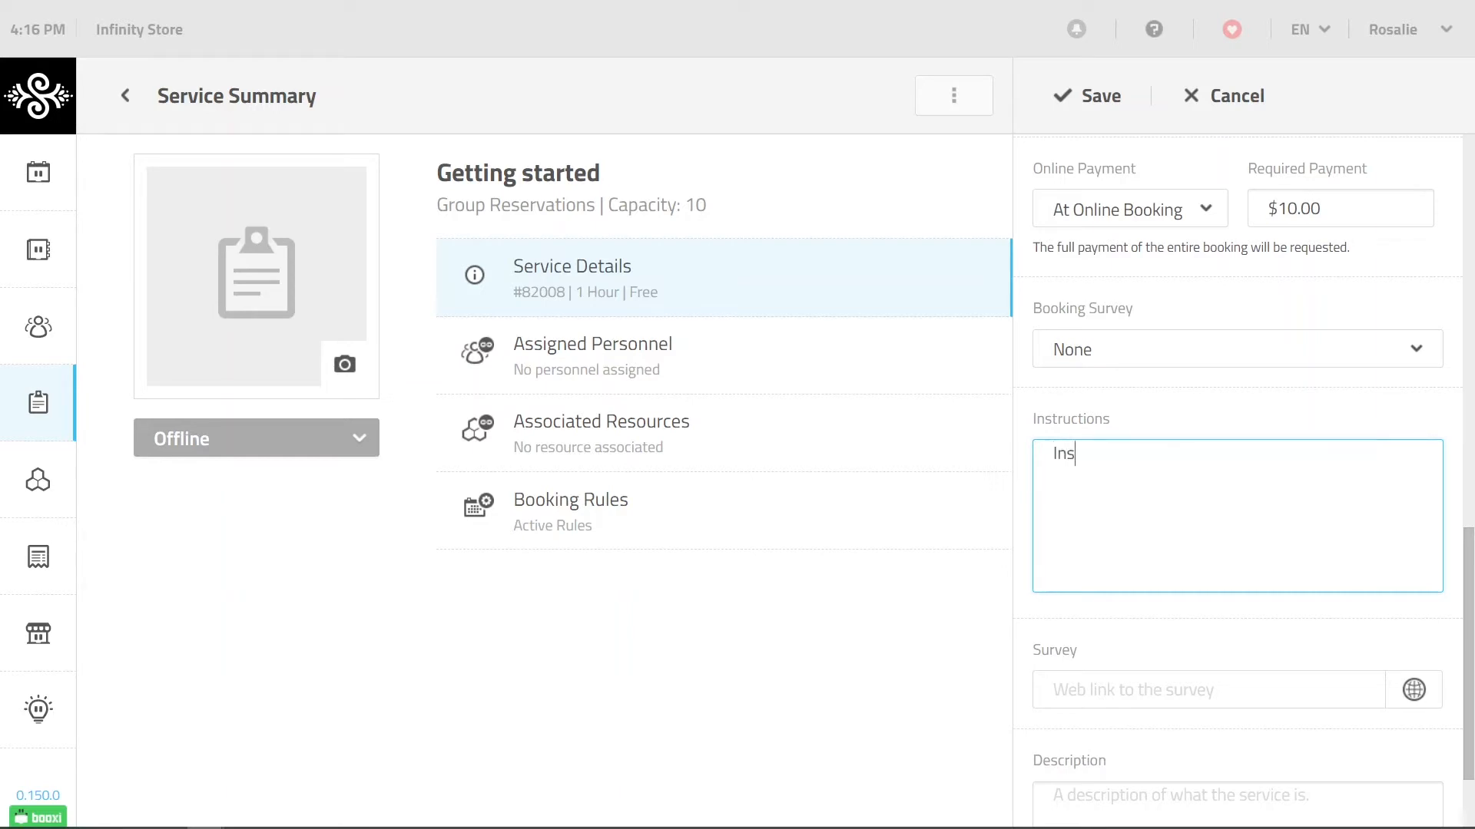
{"action": "type", "text": "tructions"}
Step: Enter "More info online" as the service description and save the service details
{"action": "scroll", "coordinate": [1231, 612], "scroll_direction": "down", "scroll_amount": 2}
{"action": "left_click", "coordinate": [1231, 695]}
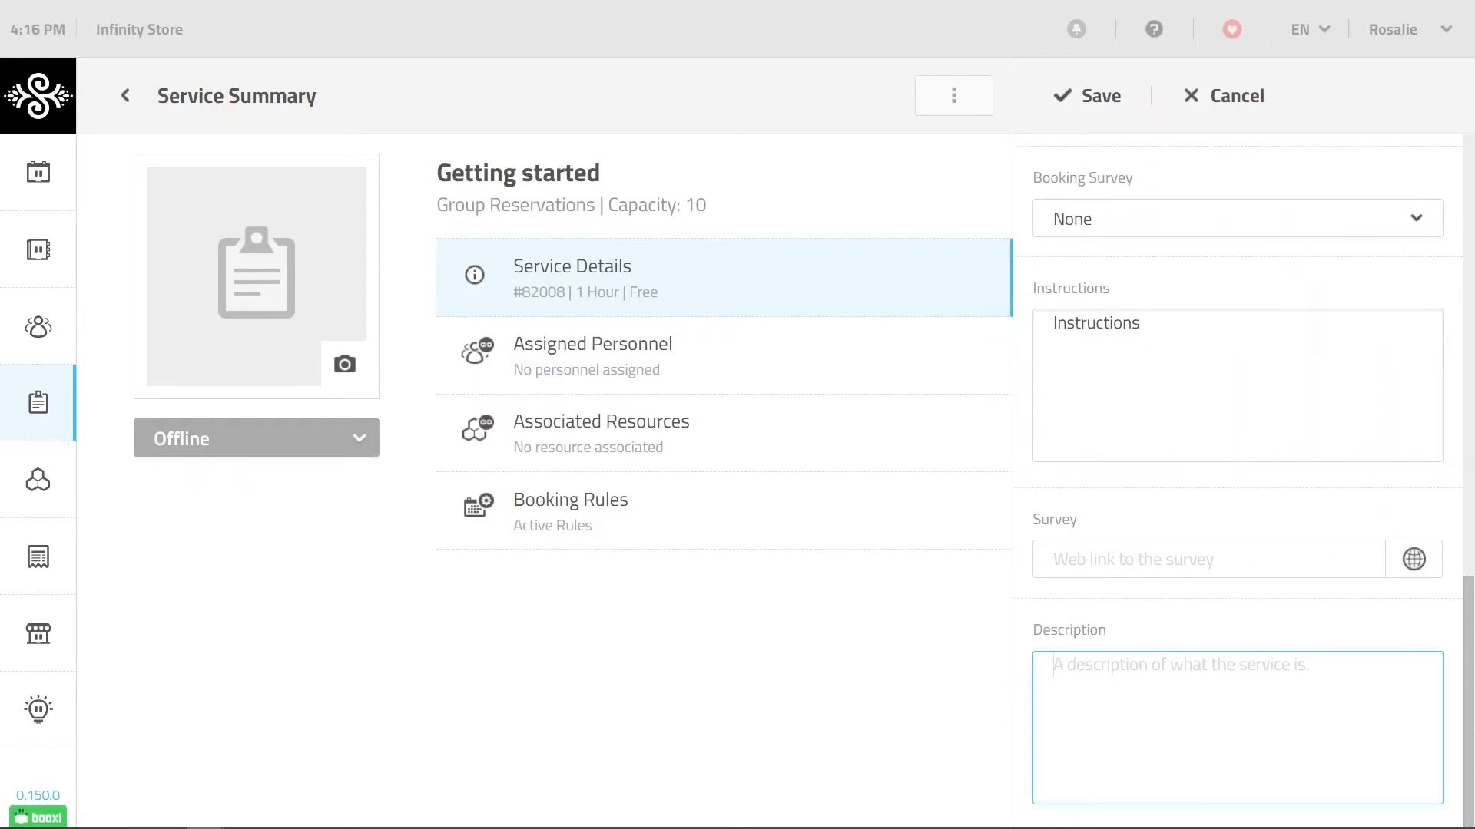
{"action": "type", "text": "More info online"}
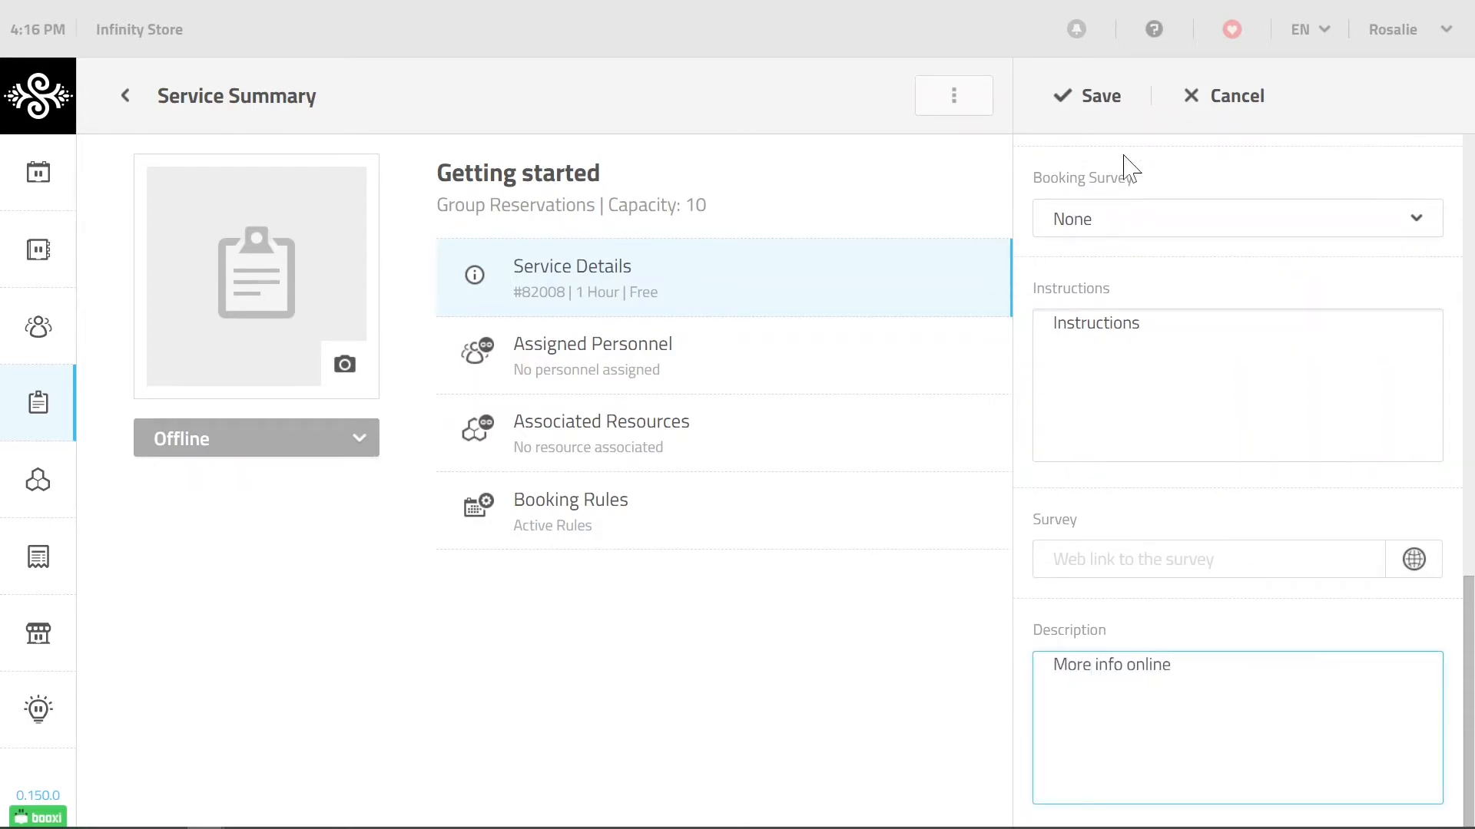
{"action": "left_click", "coordinate": [1108, 114]}
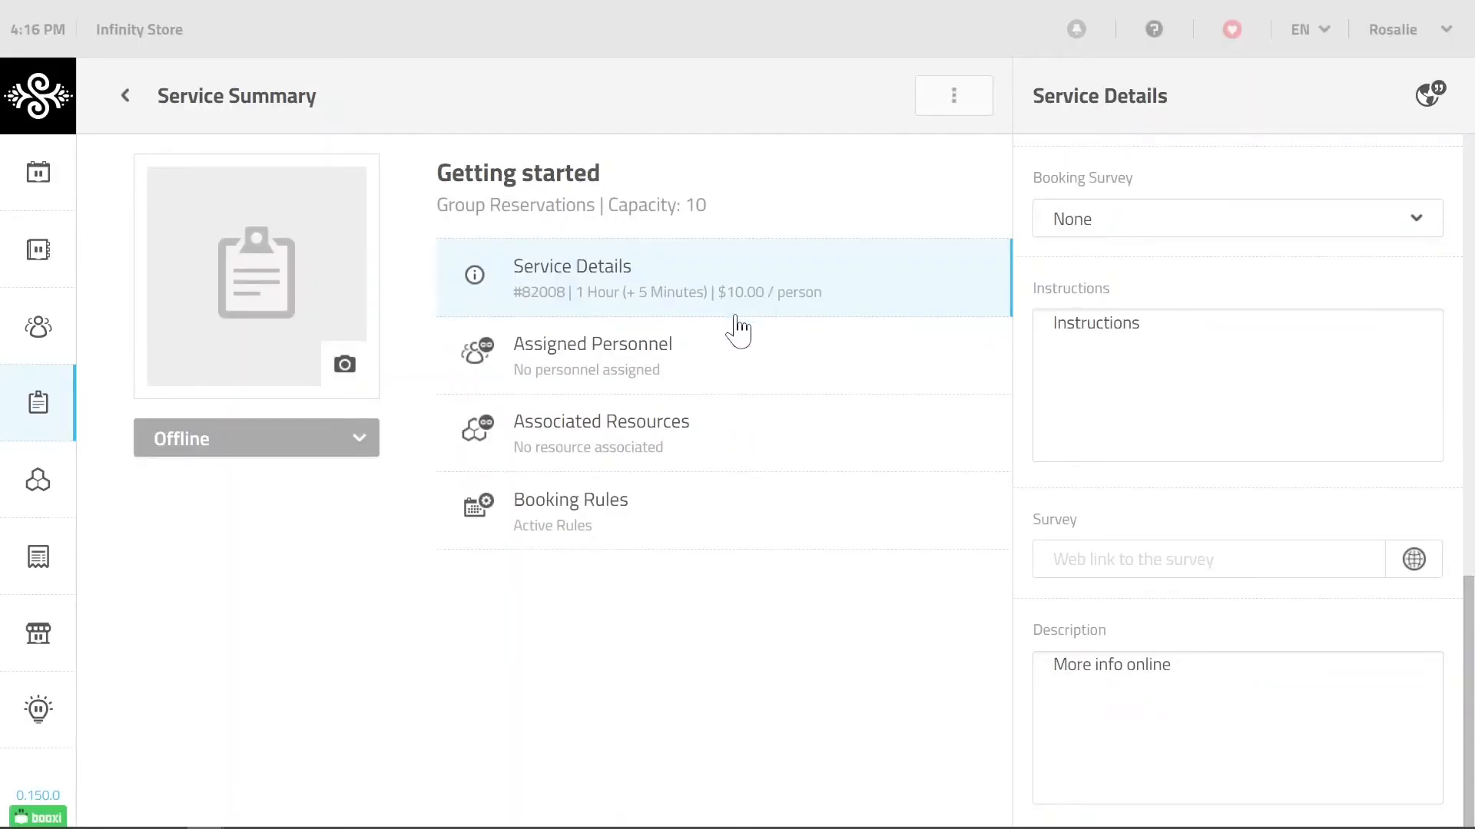
Step: Assign the two online personnel members other than the account owner to the Getting started service and save the assignment
{"action": "left_click", "coordinate": [638, 362]}
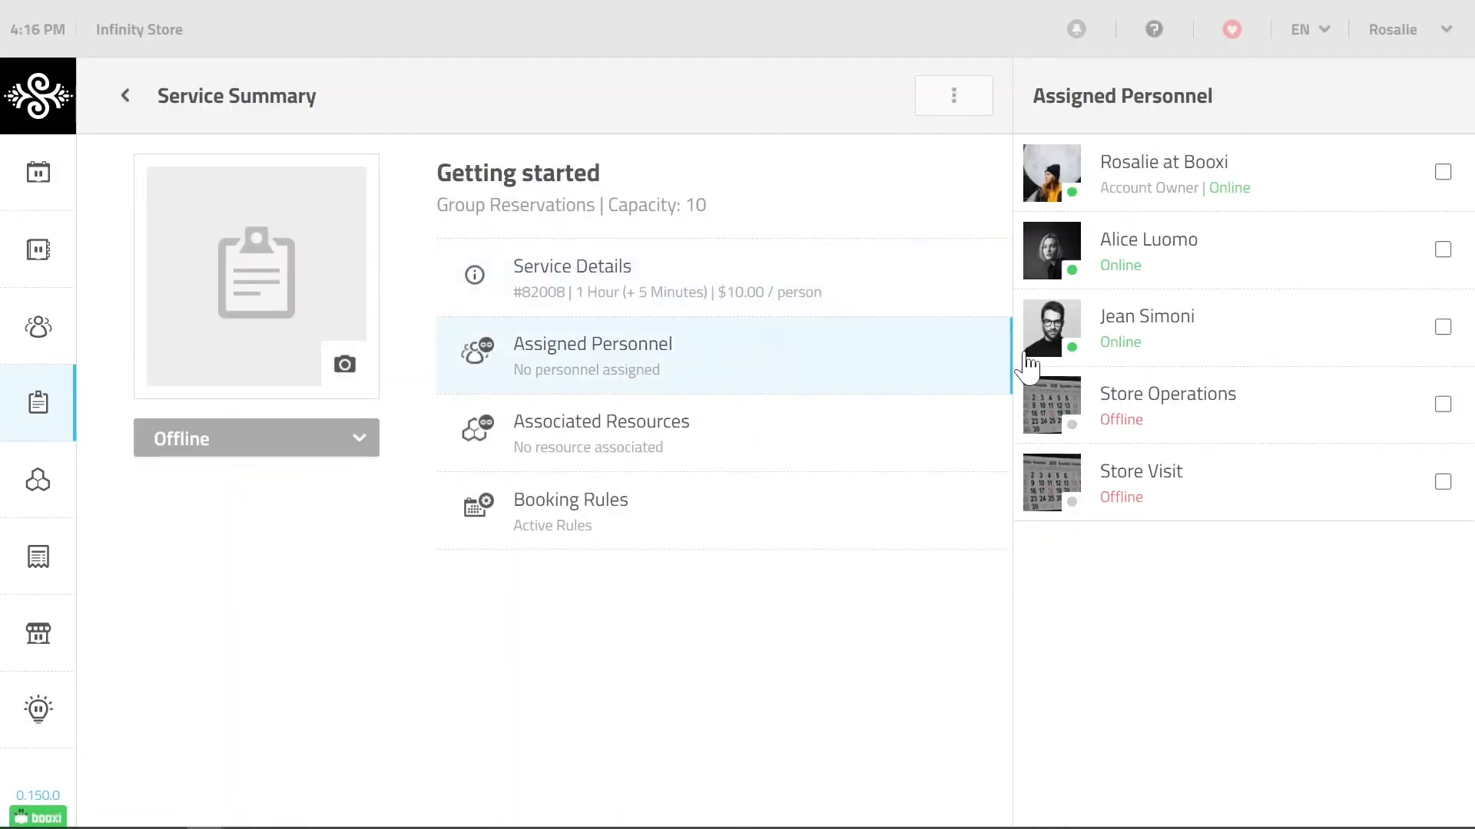
{"action": "left_click", "coordinate": [1443, 250]}
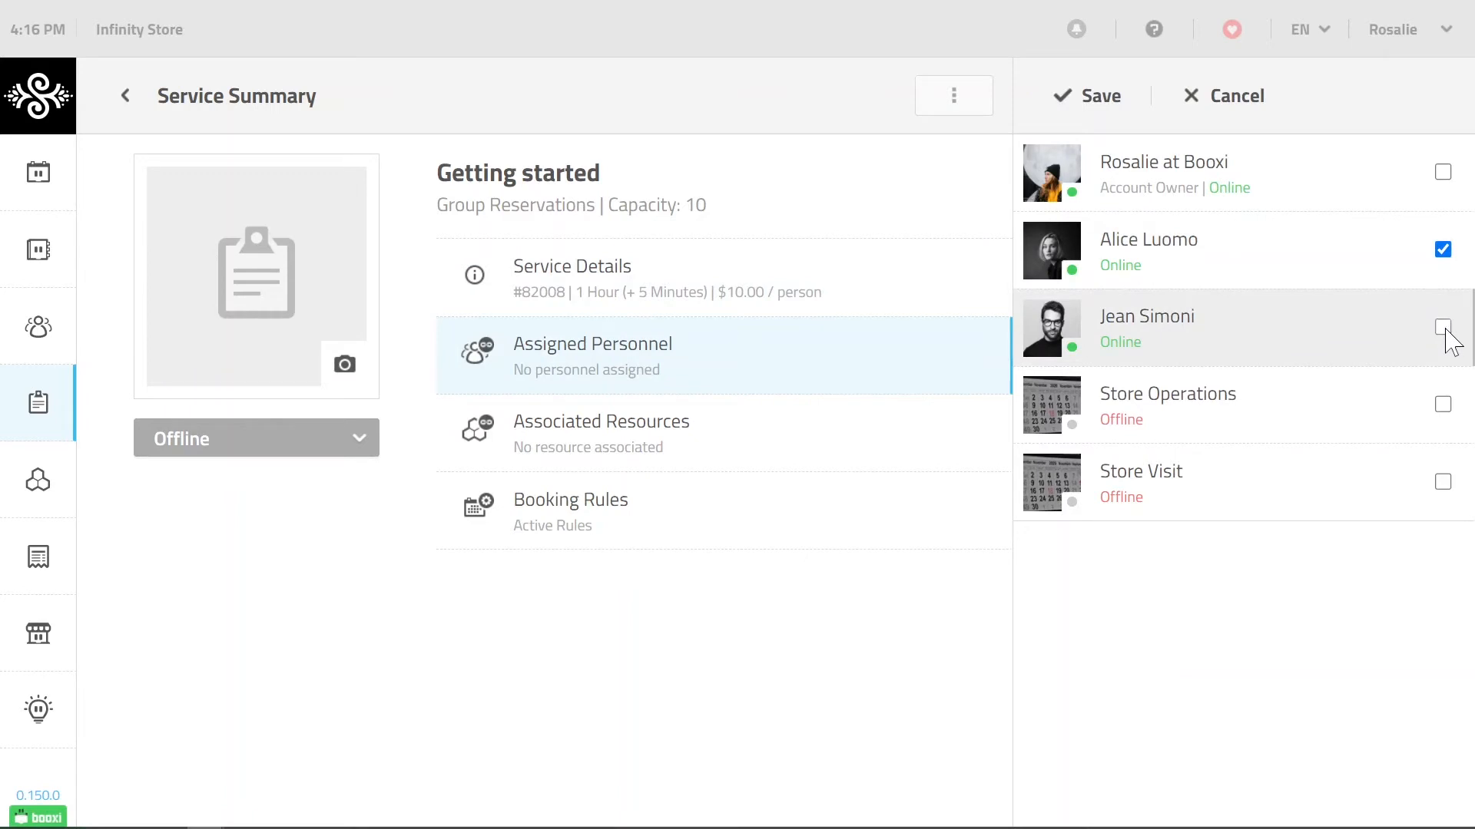
{"action": "left_click", "coordinate": [1449, 330]}
{"action": "left_click", "coordinate": [1119, 99]}
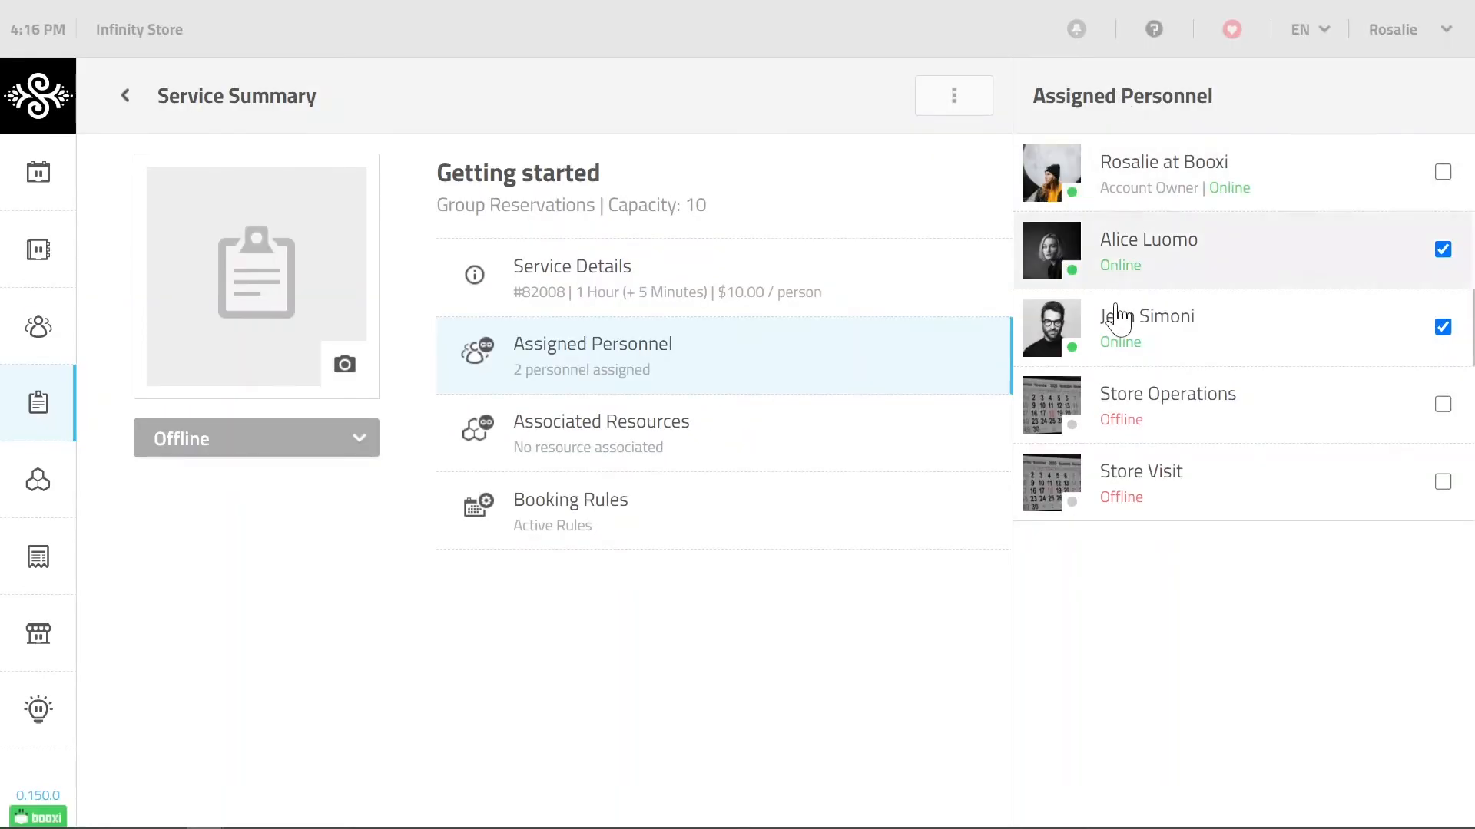
Step: Associate the Space 1 room resource with the Getting started service and save the association
{"action": "left_click", "coordinate": [611, 455]}
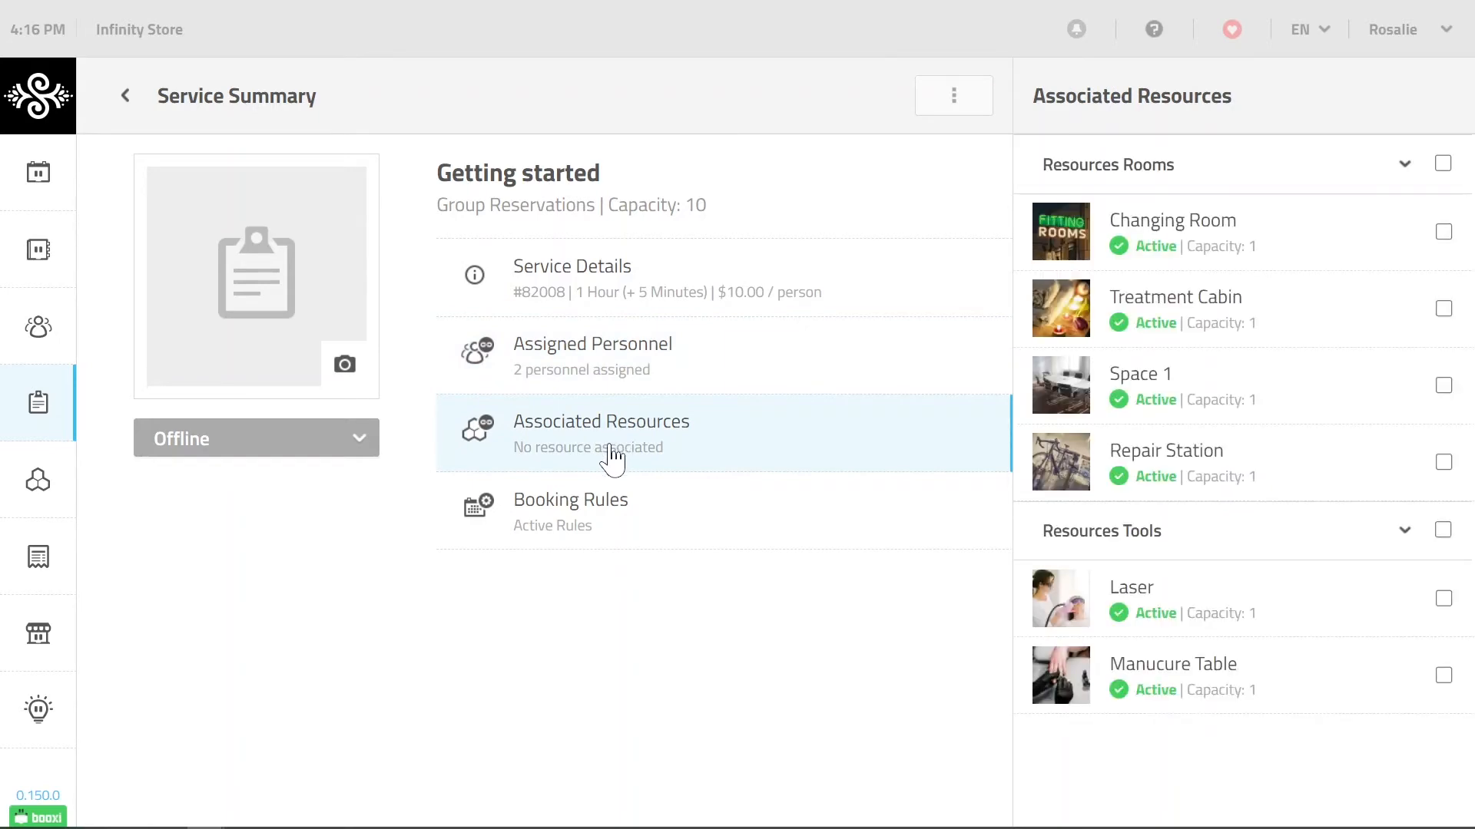
{"action": "left_click", "coordinate": [1444, 386]}
{"action": "left_click", "coordinate": [1083, 98]}
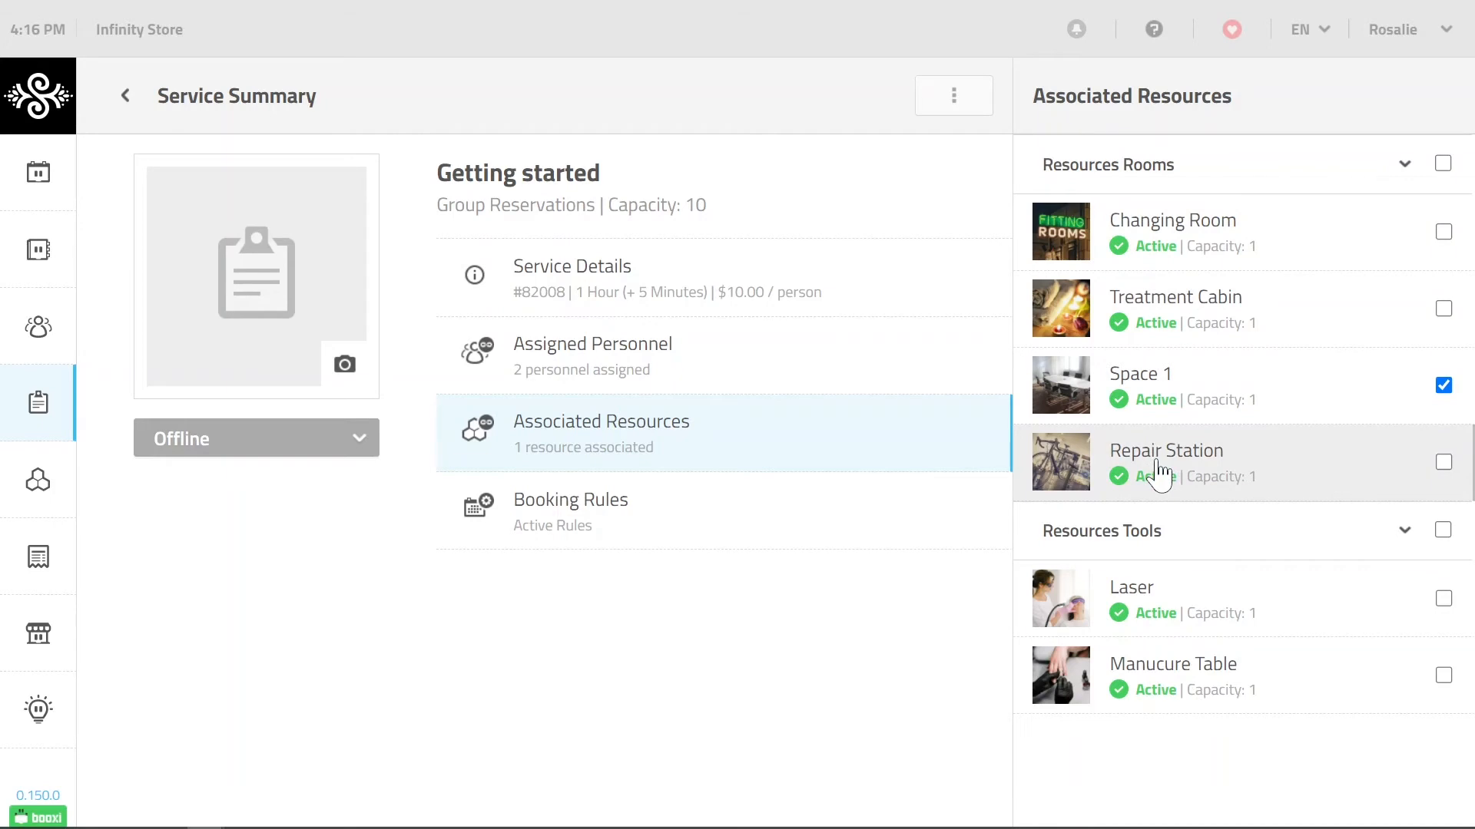
Step: Review the service's booking rules for cancellation, attendee and time limits, keep online booking enabled, and save the rules
{"action": "left_click", "coordinate": [617, 521]}
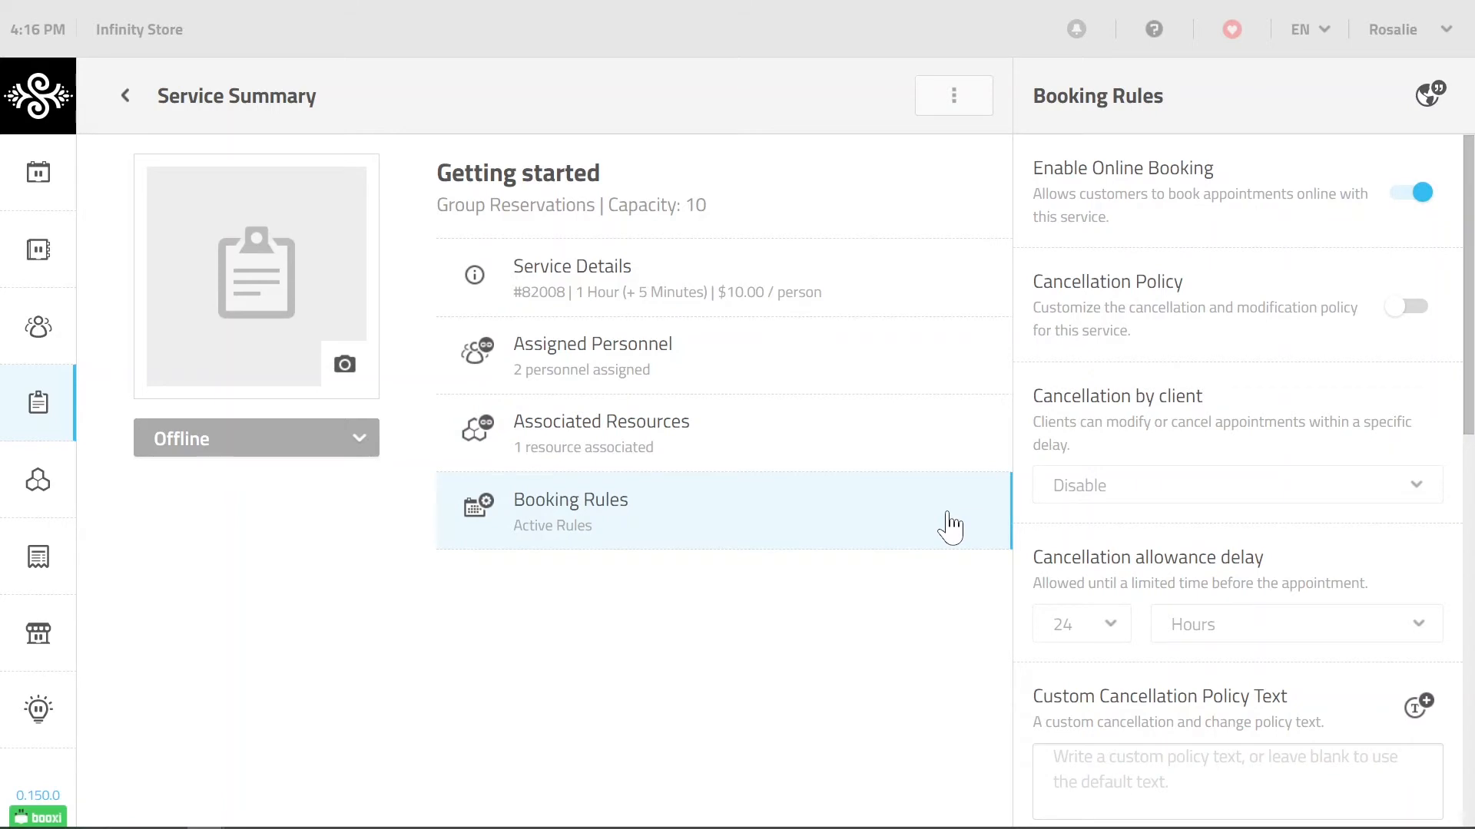
{"action": "left_click", "coordinate": [1412, 198]}
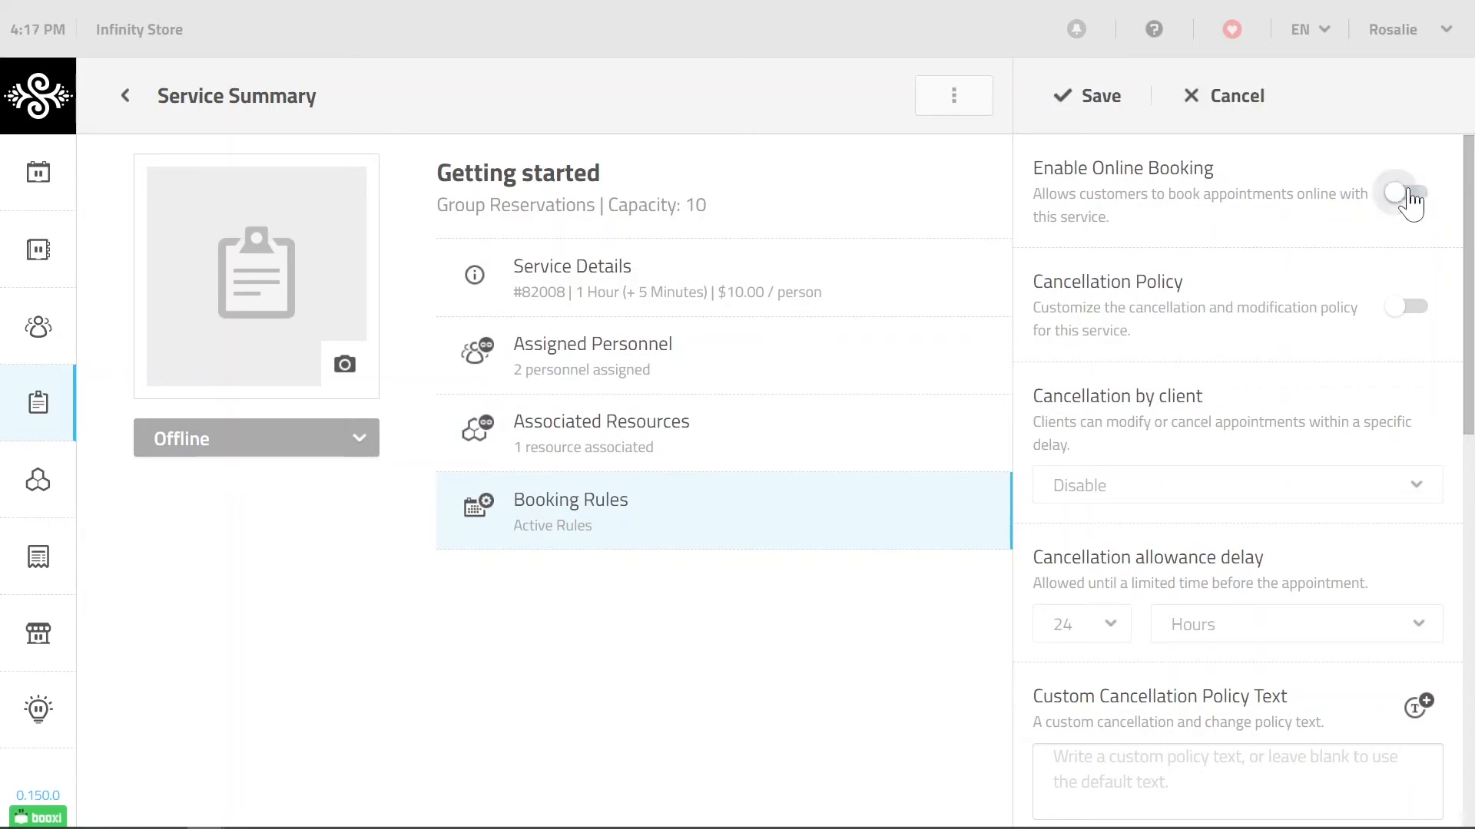
{"action": "left_click", "coordinate": [1412, 198]}
{"action": "scroll", "coordinate": [1266, 484], "scroll_direction": "down", "scroll_amount": 4}
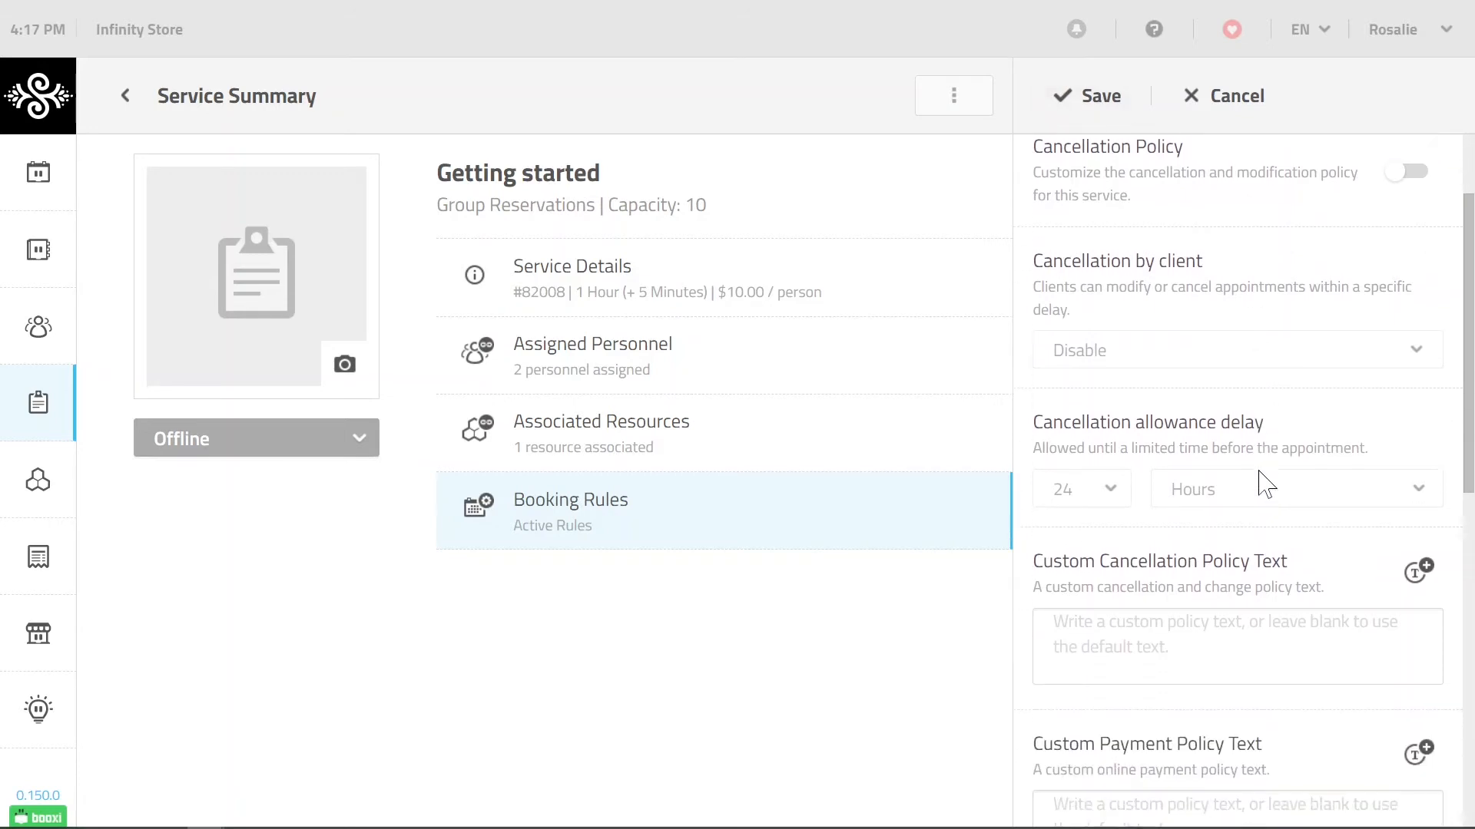
{"action": "scroll", "coordinate": [1265, 483], "scroll_direction": "down", "scroll_amount": 4}
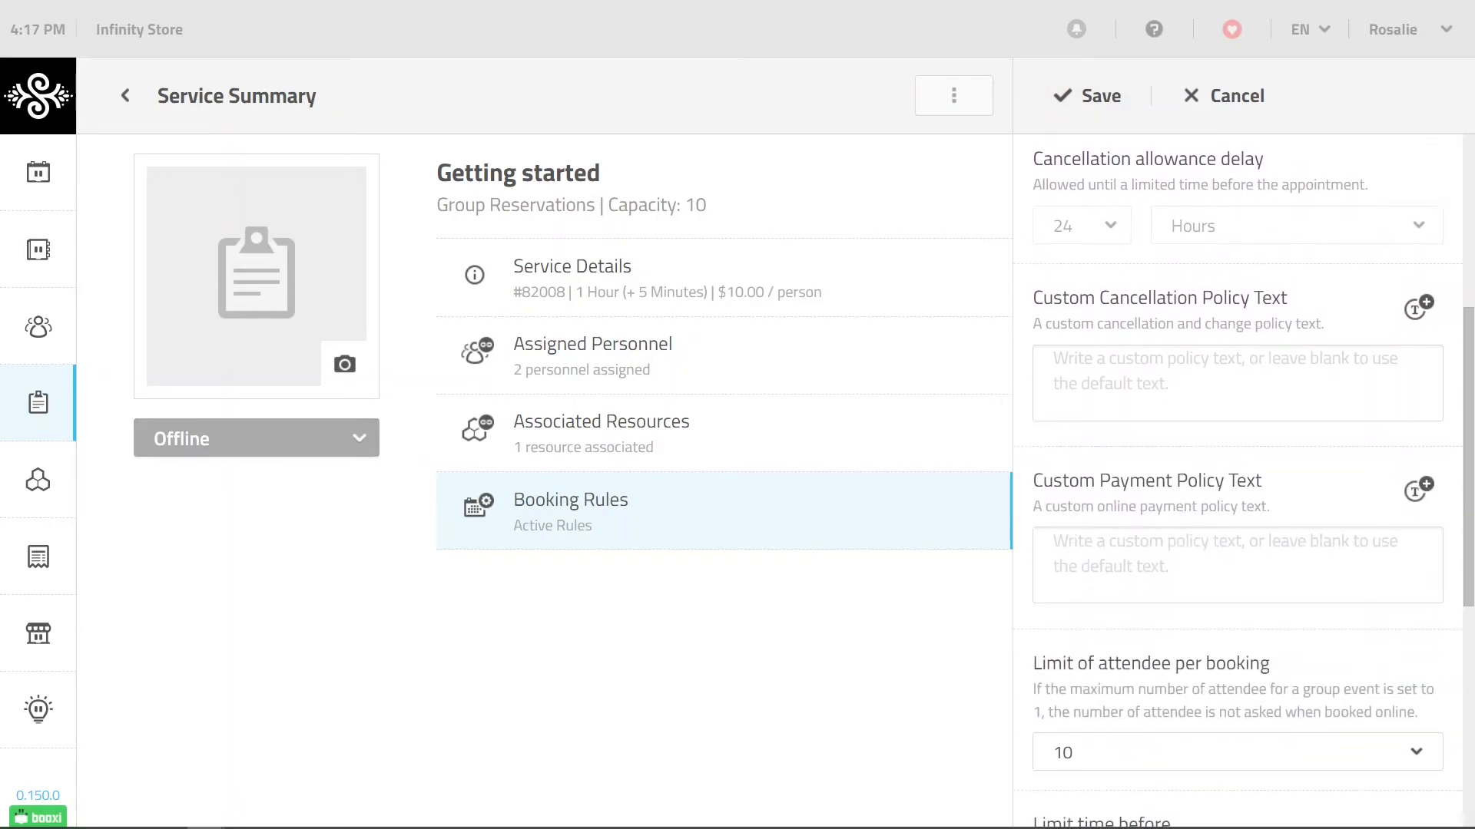
{"action": "scroll", "coordinate": [1266, 484], "scroll_direction": "down", "scroll_amount": 4}
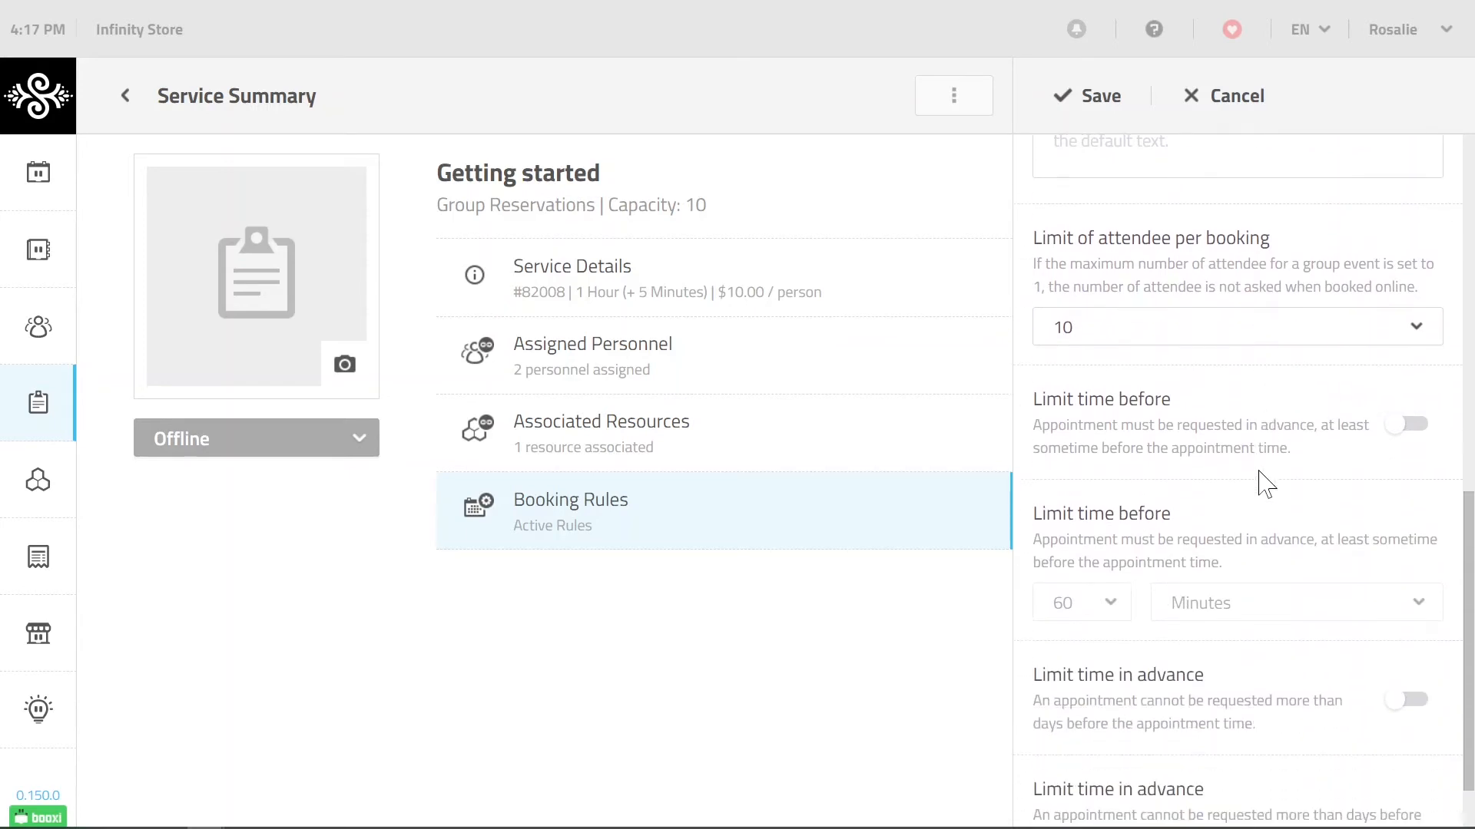
{"action": "scroll", "coordinate": [1266, 484], "scroll_direction": "up", "scroll_amount": 12}
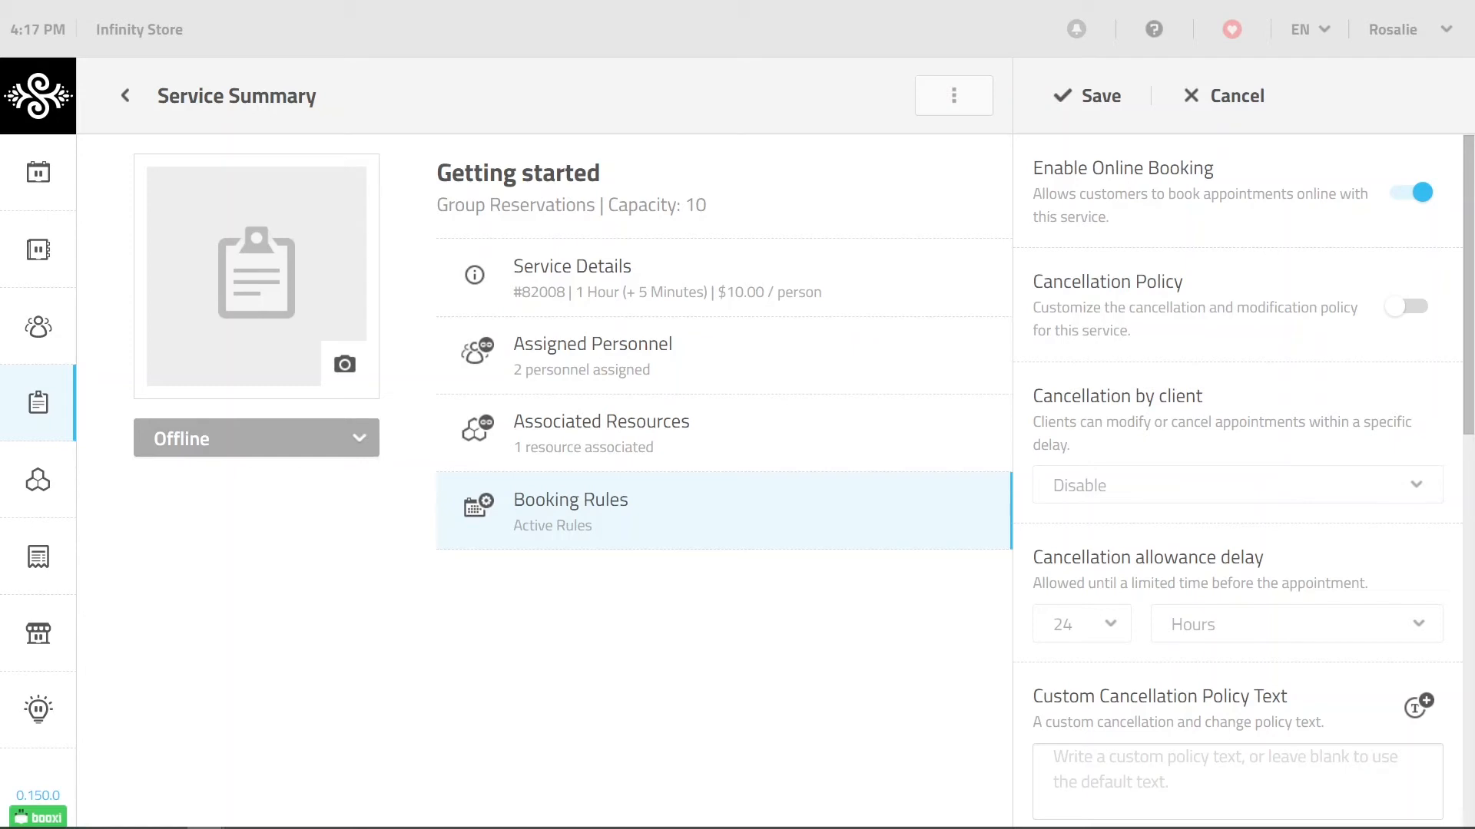
{"action": "left_click", "coordinate": [1077, 113]}
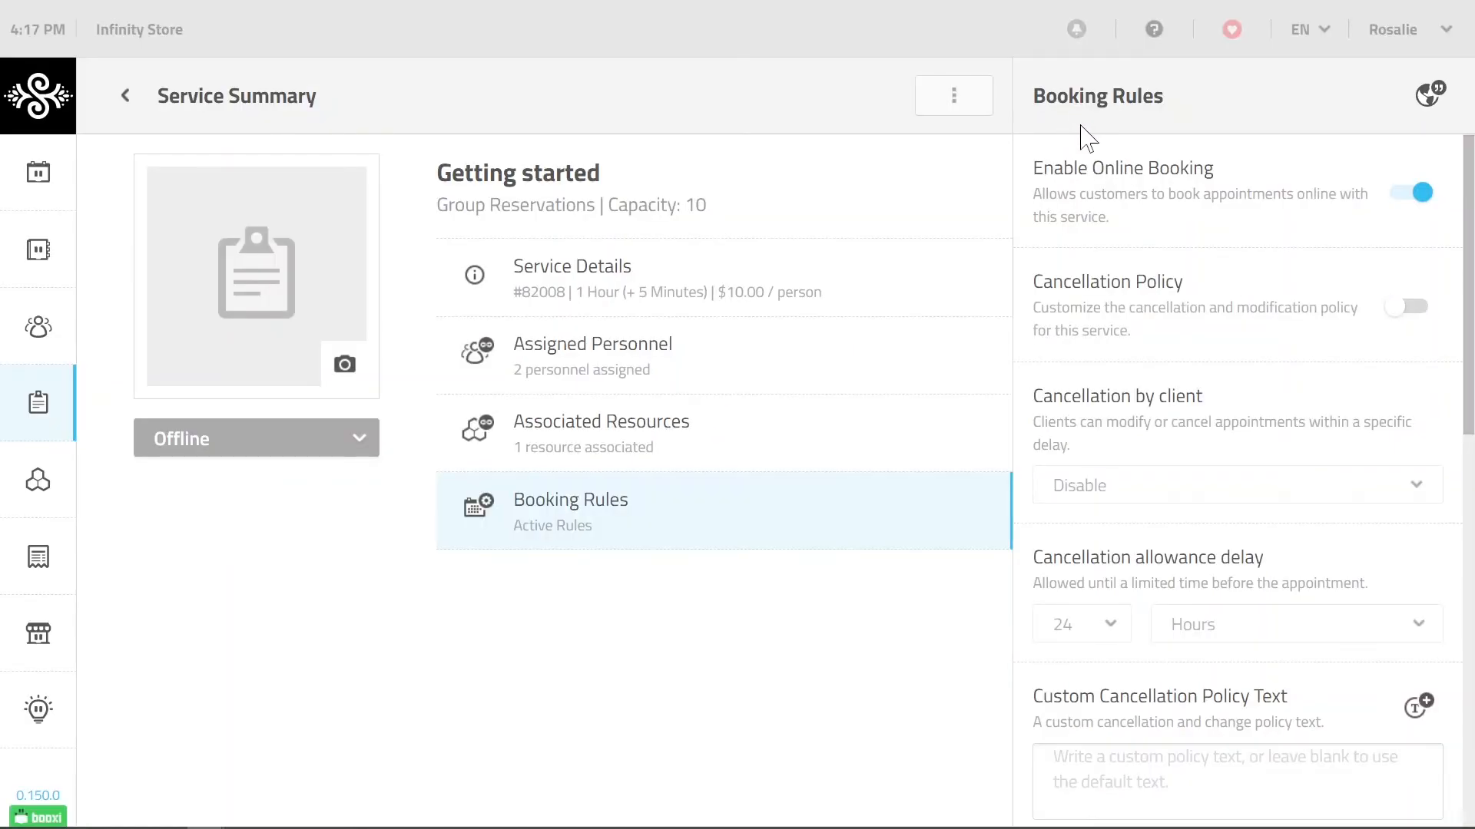
Step: Set the Getting started service's status to Available online and return to the list of services
{"action": "left_click", "coordinate": [321, 459]}
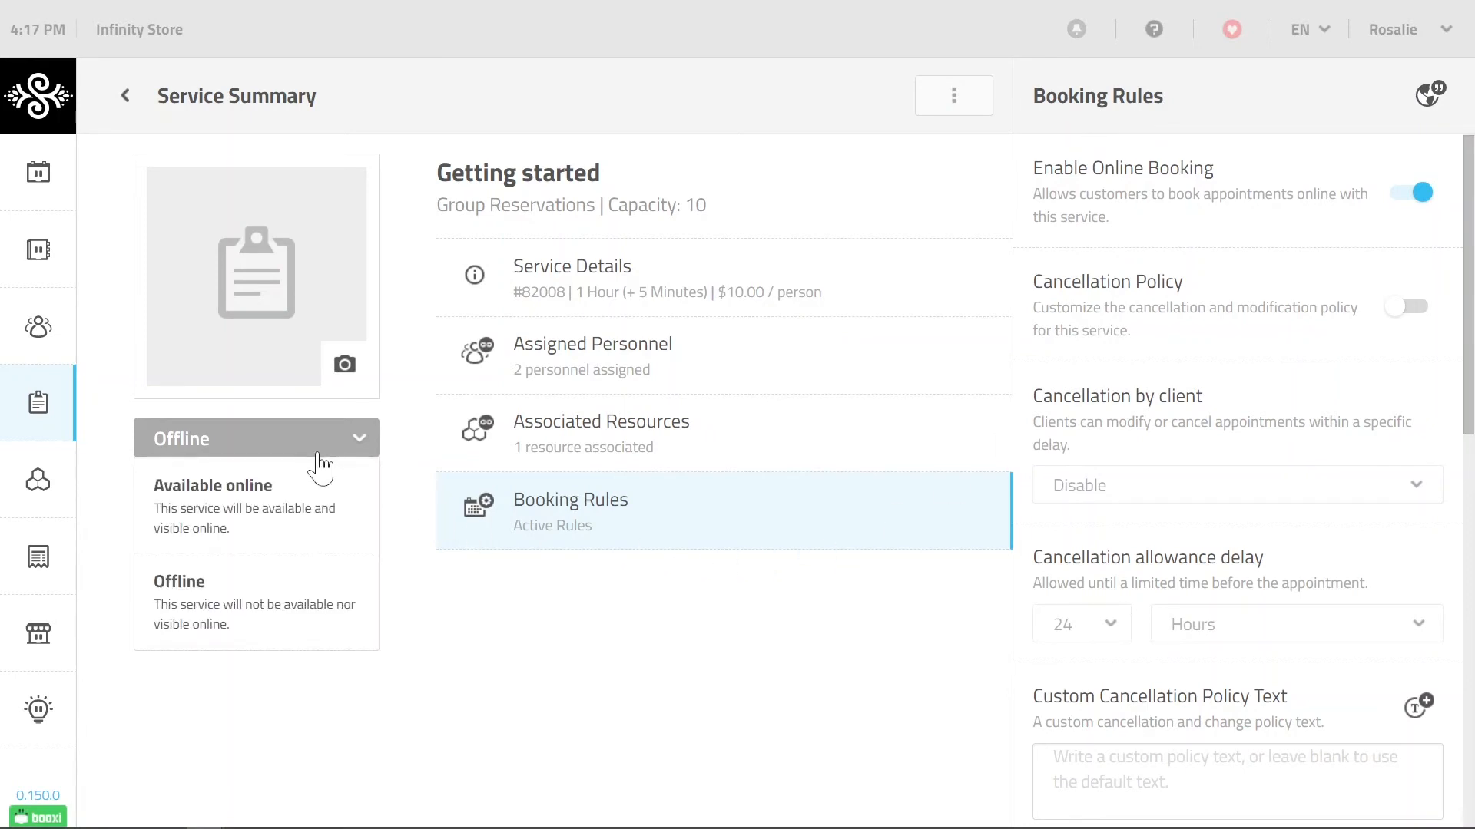
{"action": "left_click", "coordinate": [221, 515]}
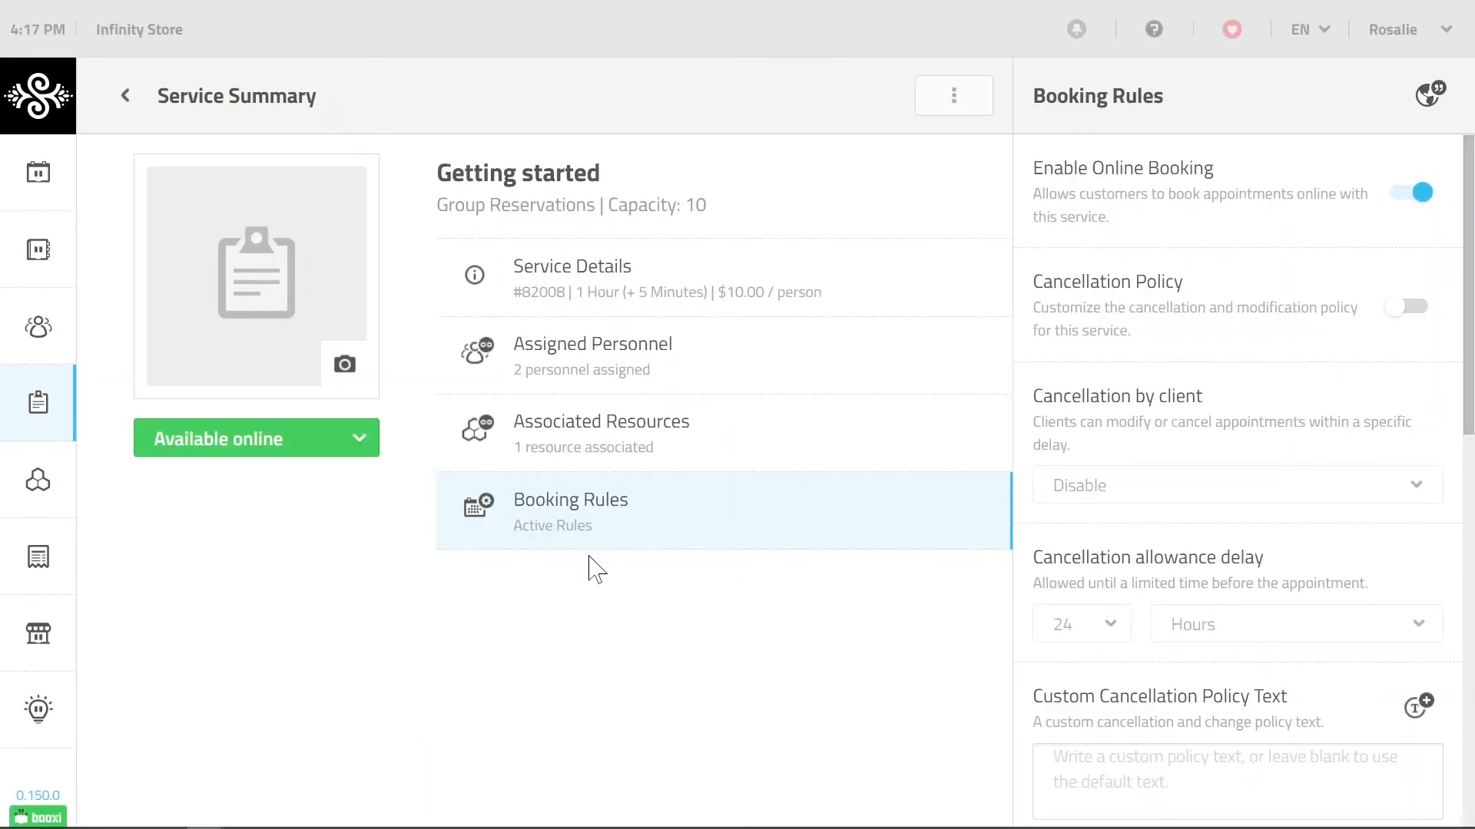
{"action": "left_click", "coordinate": [126, 98]}
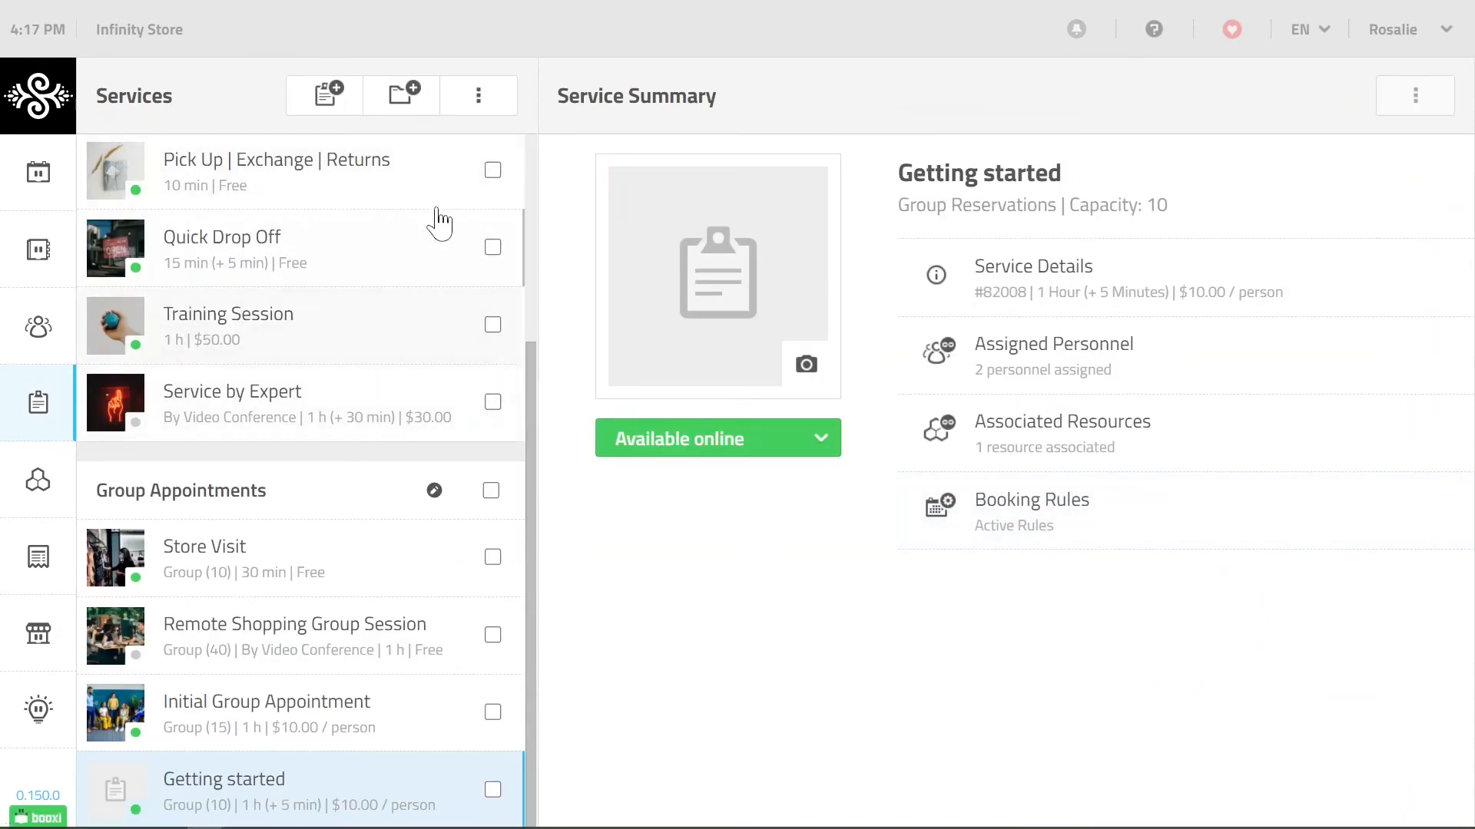
Step: Check the options for reordering services and categories in the services list
{"action": "left_click", "coordinate": [485, 113]}
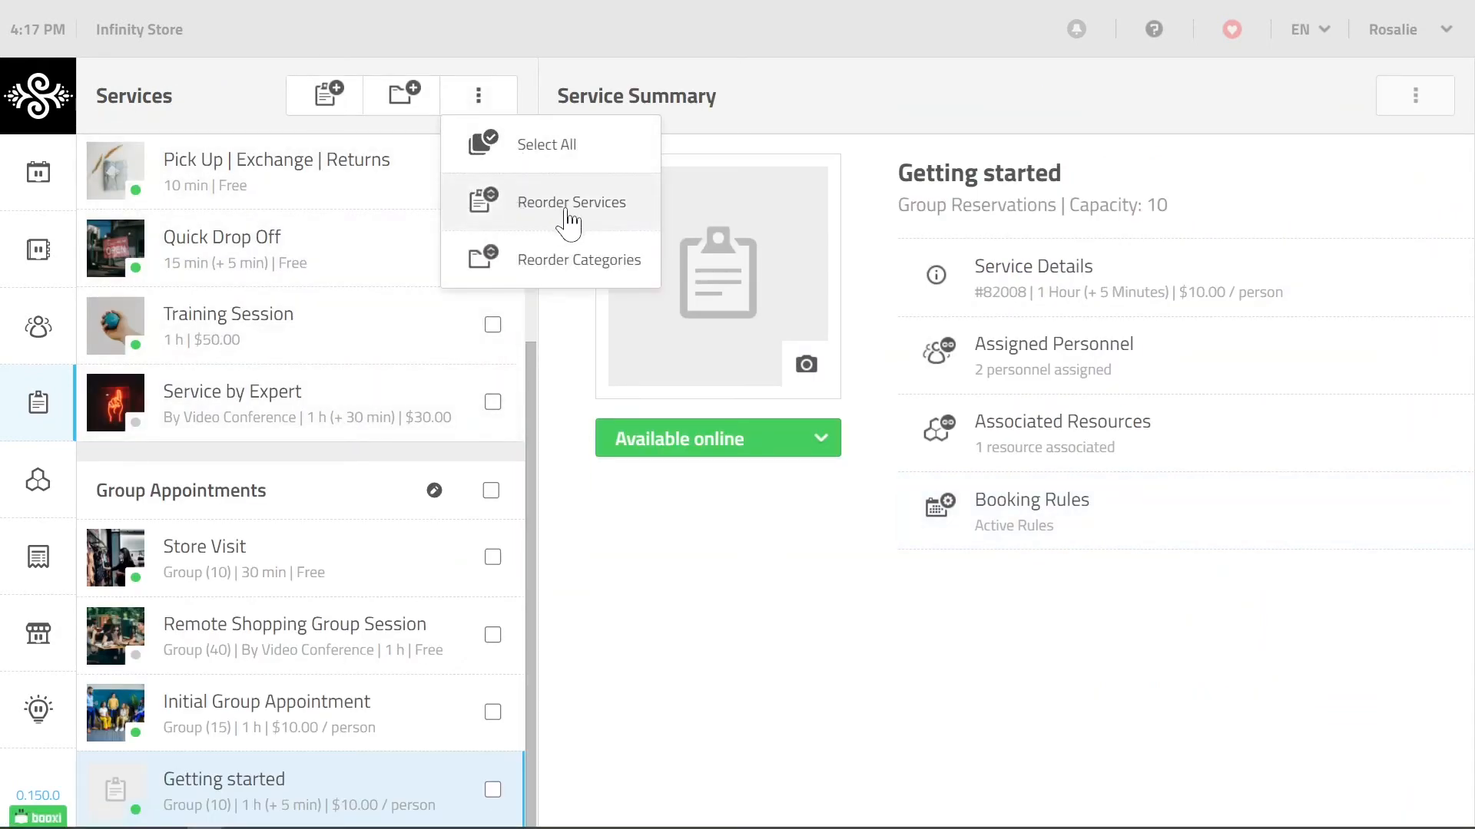
{"action": "left_click", "coordinate": [483, 96]}
{"action": "left_click", "coordinate": [484, 96]}
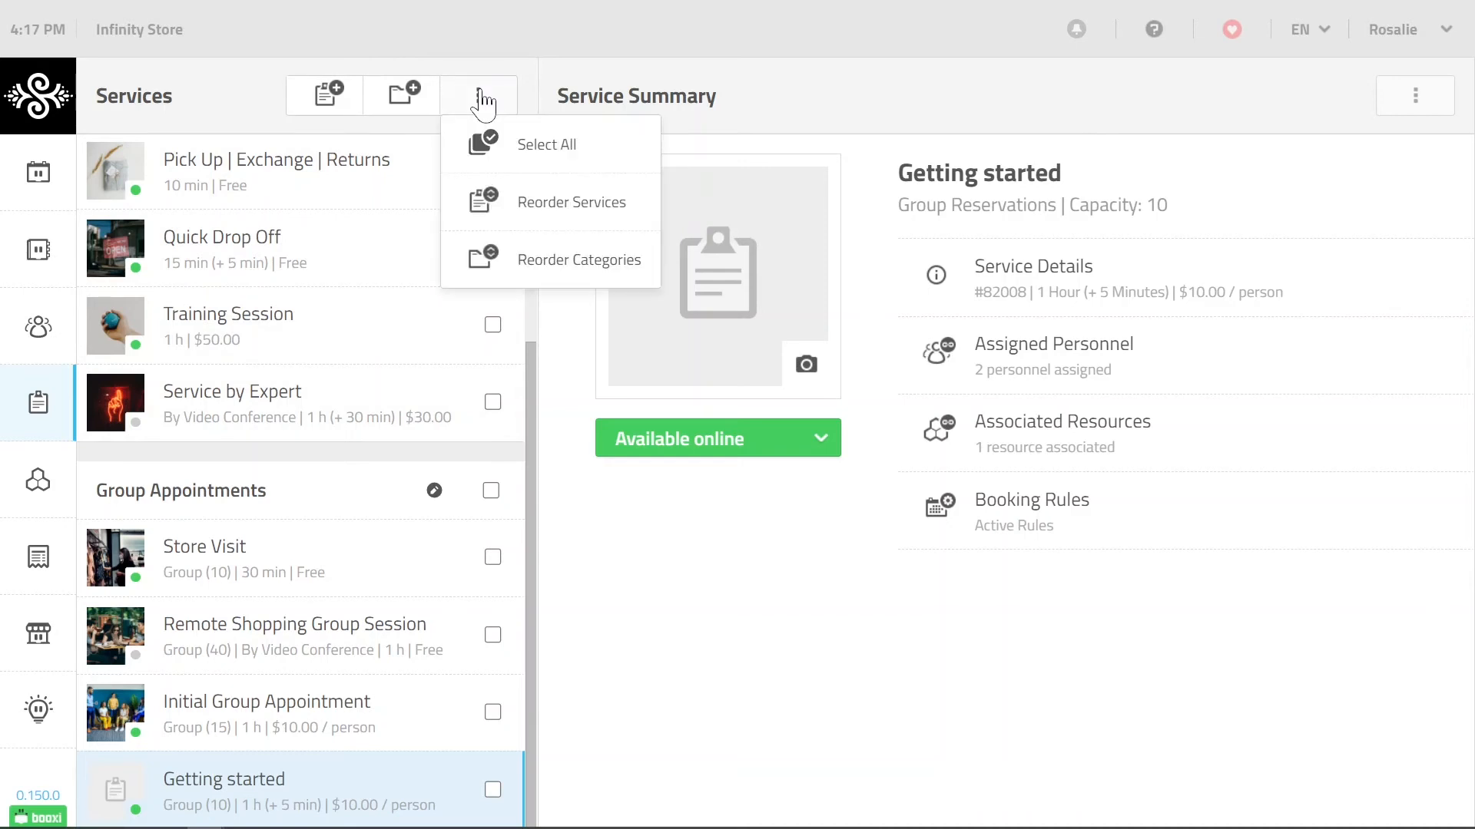
{"action": "left_click", "coordinate": [452, 63]}
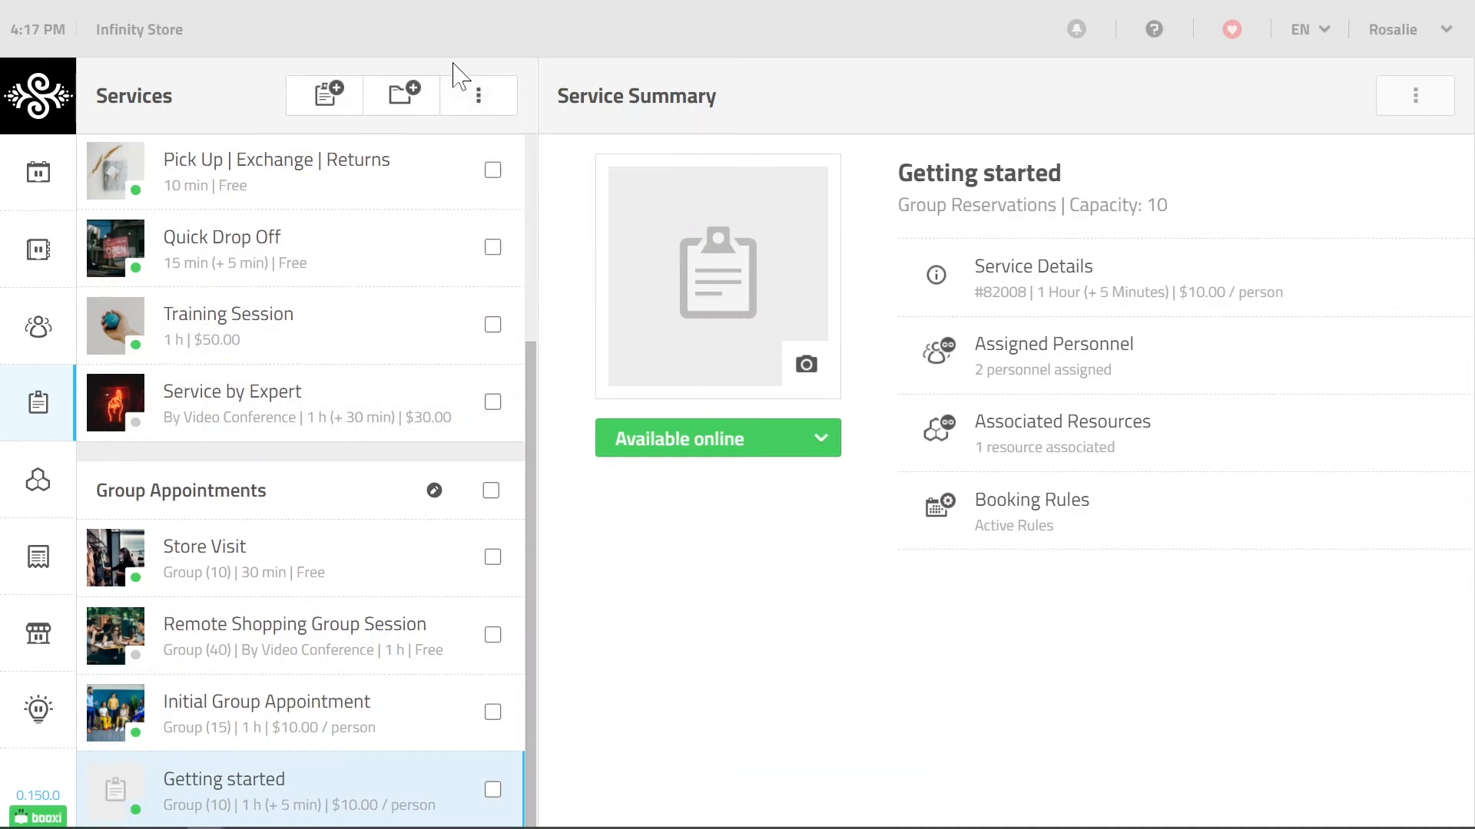
Step: Open the calendar and start a new group availability on Friday, 19 November 2021 at 11:00 AM
{"action": "left_click", "coordinate": [35, 178]}
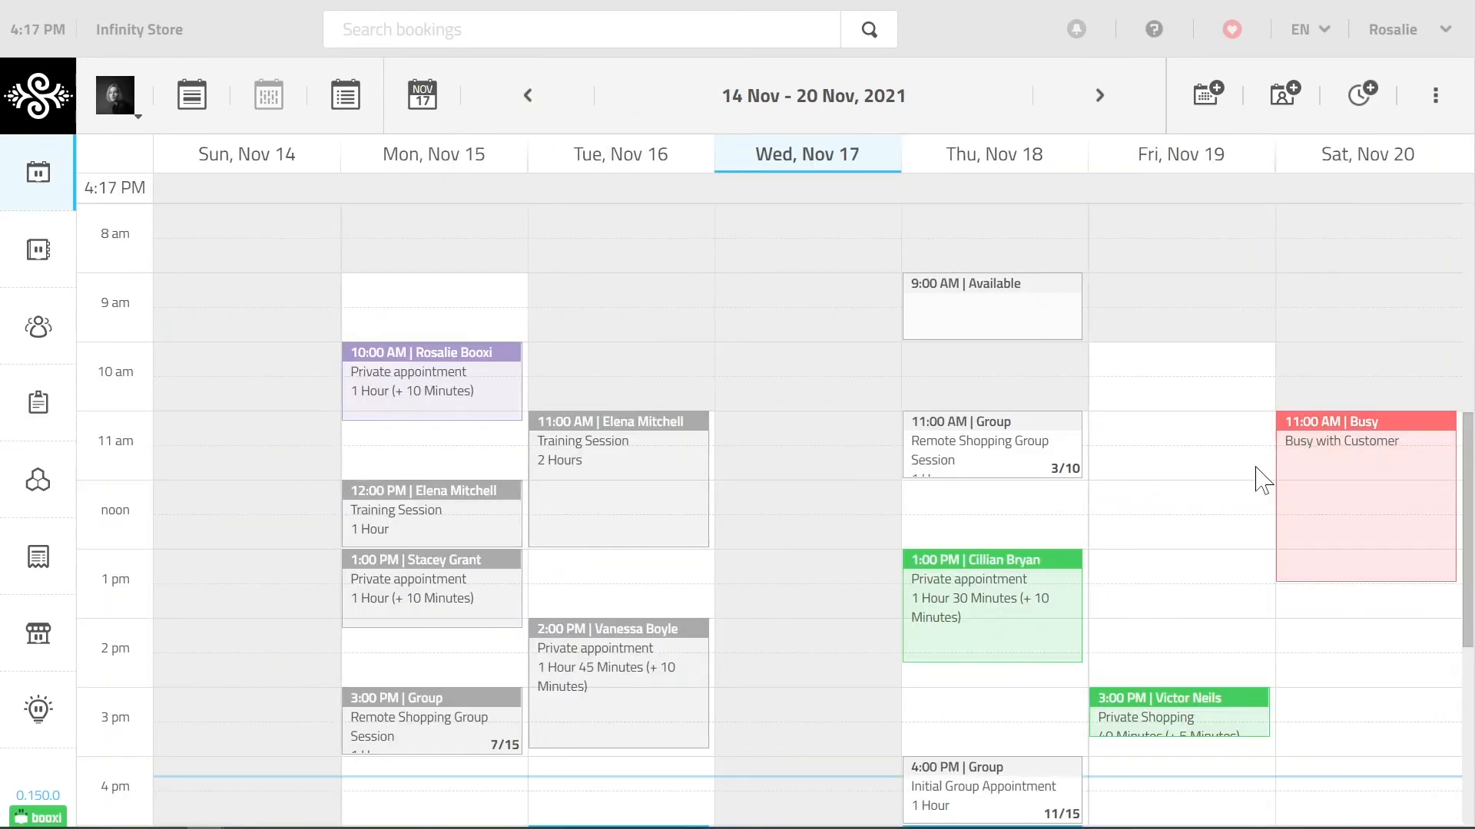
{"action": "scroll", "coordinate": [1262, 480], "scroll_direction": "down", "scroll_amount": 3}
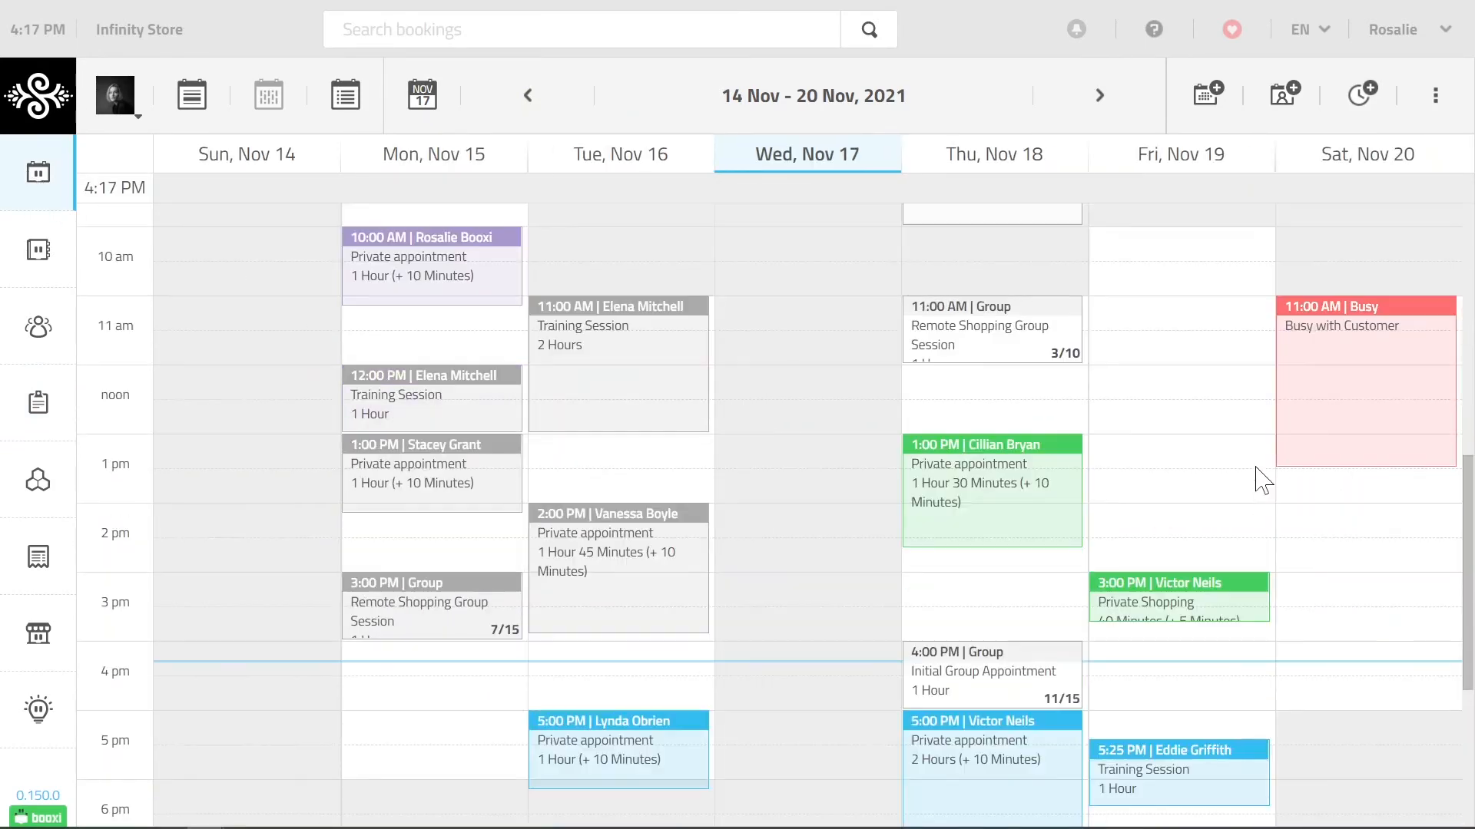
{"action": "left_click", "coordinate": [1104, 315]}
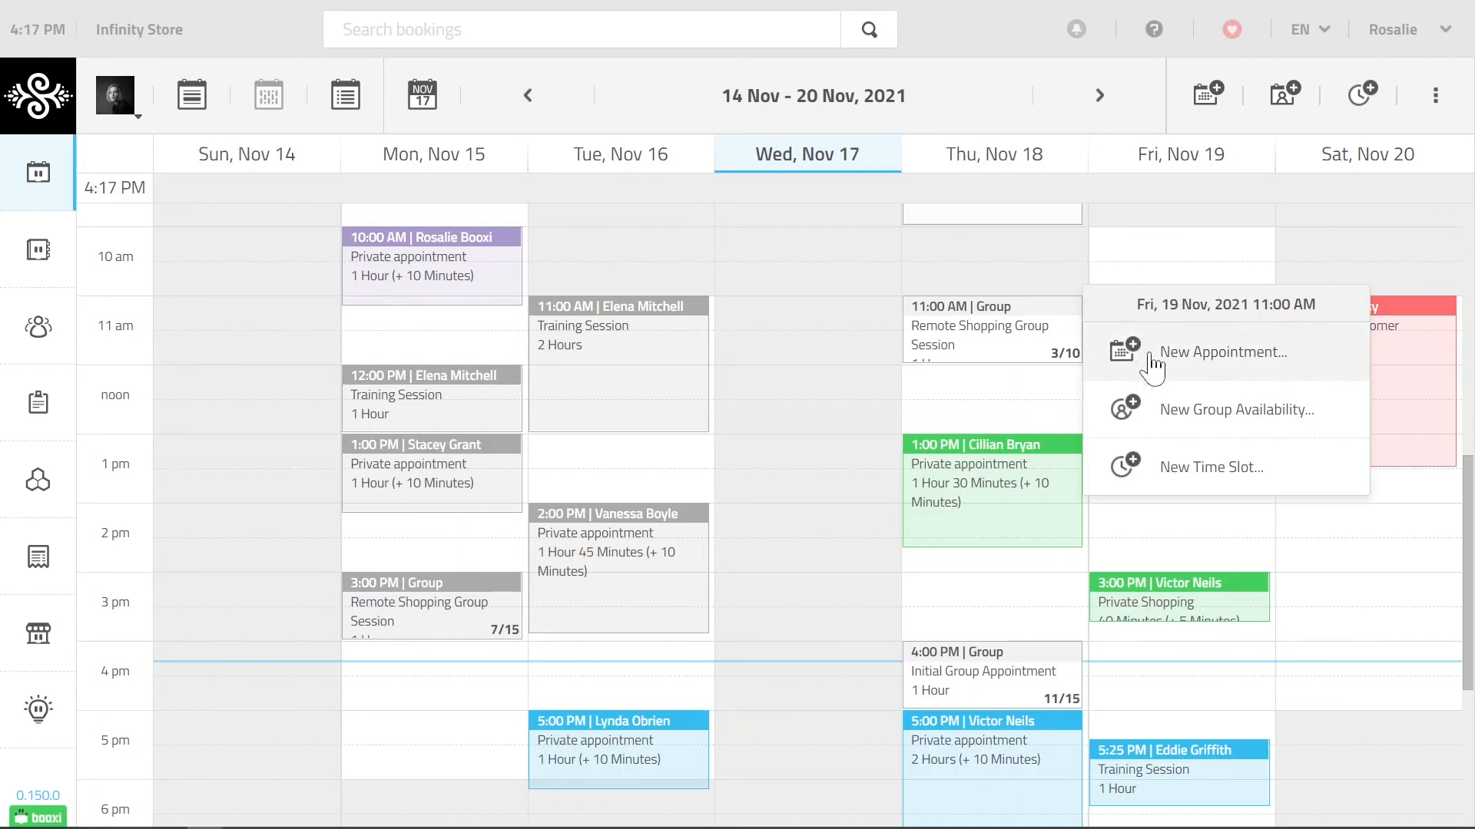
{"action": "left_click", "coordinate": [1224, 424]}
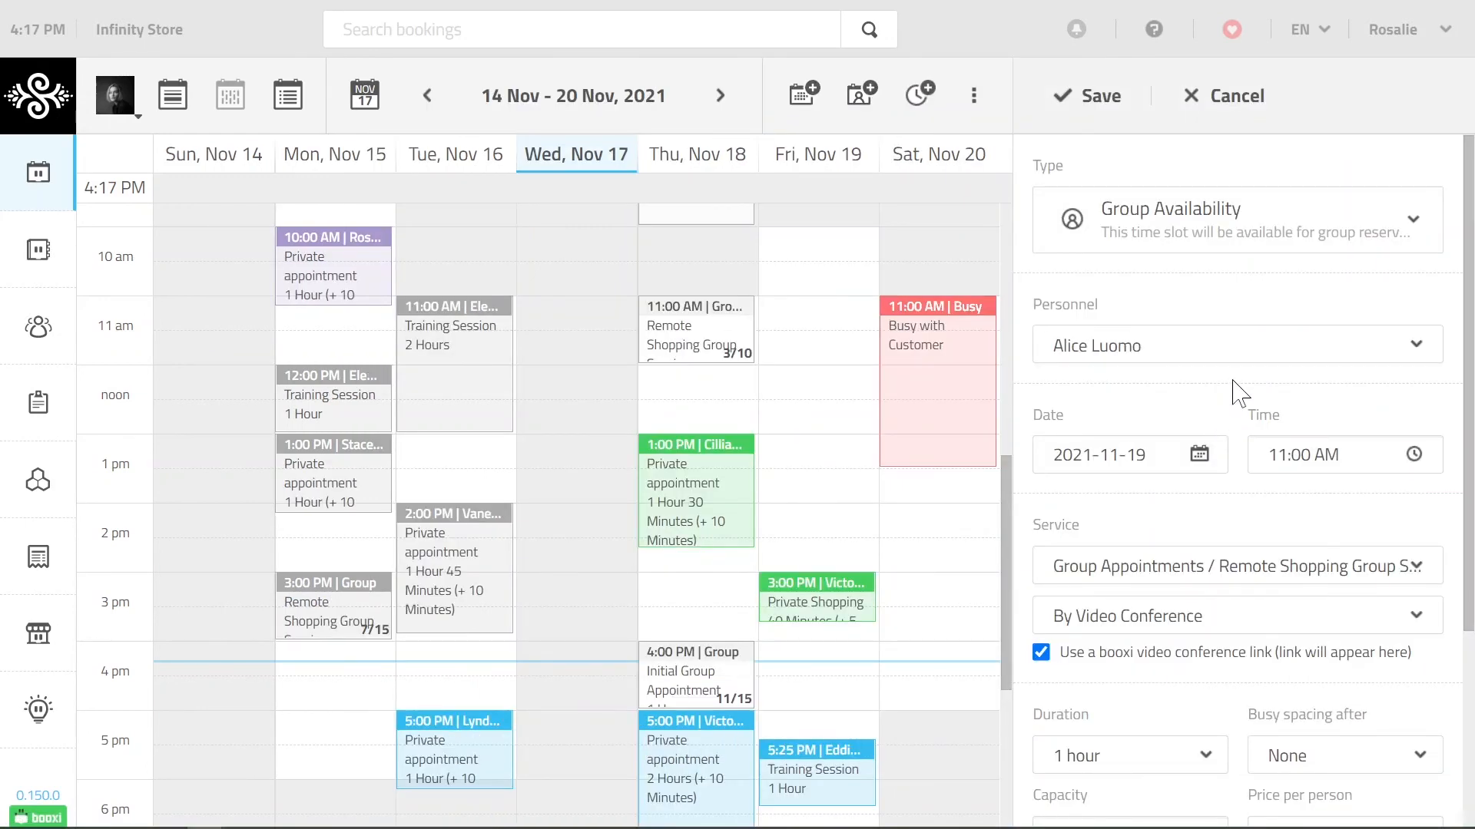
Step: Choose Group Appointments / Getting started as the service for the group availability and save it
{"action": "scroll", "coordinate": [1233, 396], "scroll_direction": "down", "scroll_amount": 2}
{"action": "left_click", "coordinate": [1271, 419]}
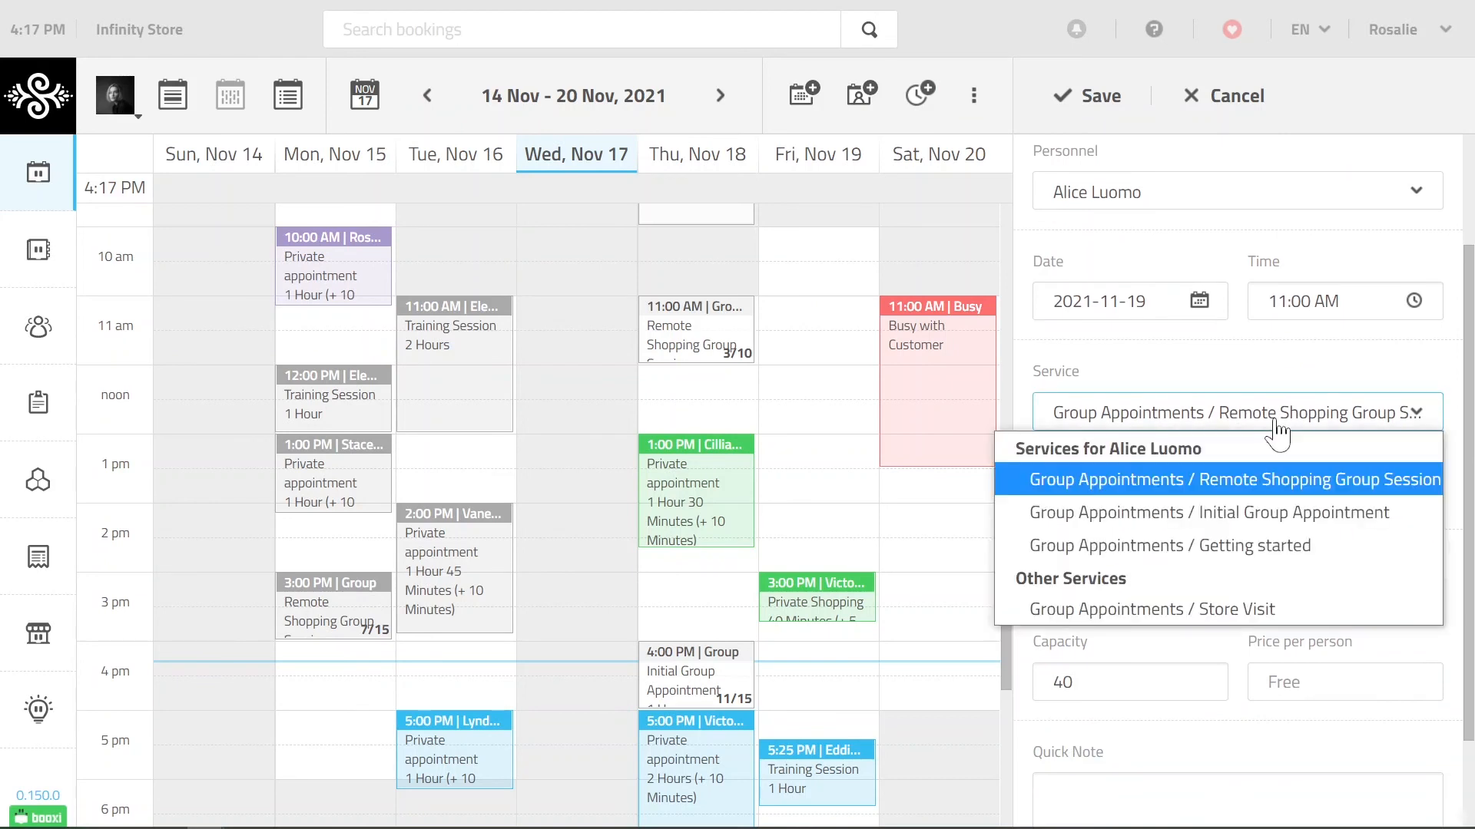
{"action": "left_click", "coordinate": [1276, 546]}
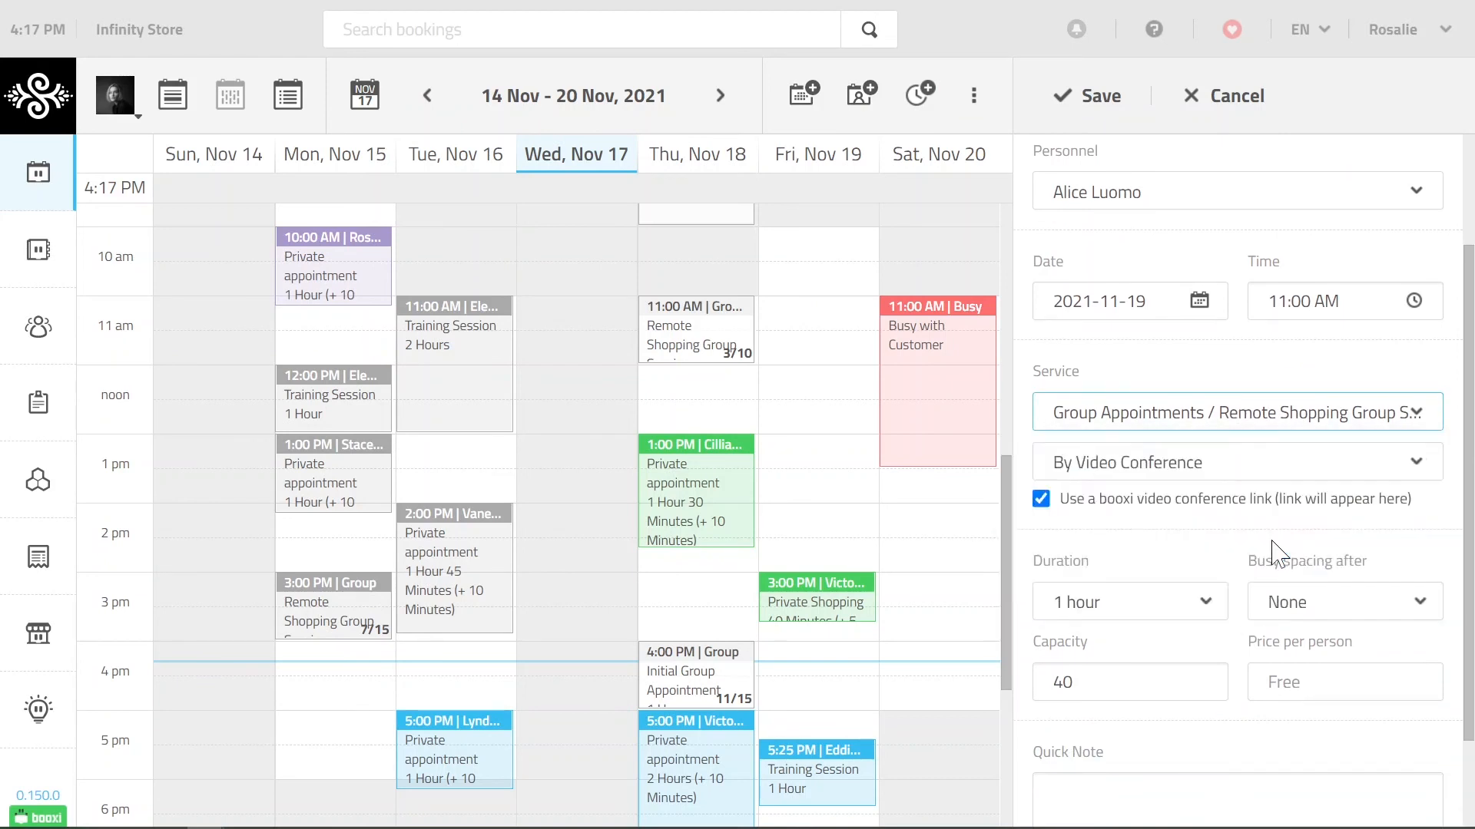
{"action": "scroll", "coordinate": [1207, 461], "scroll_direction": "down", "scroll_amount": 1}
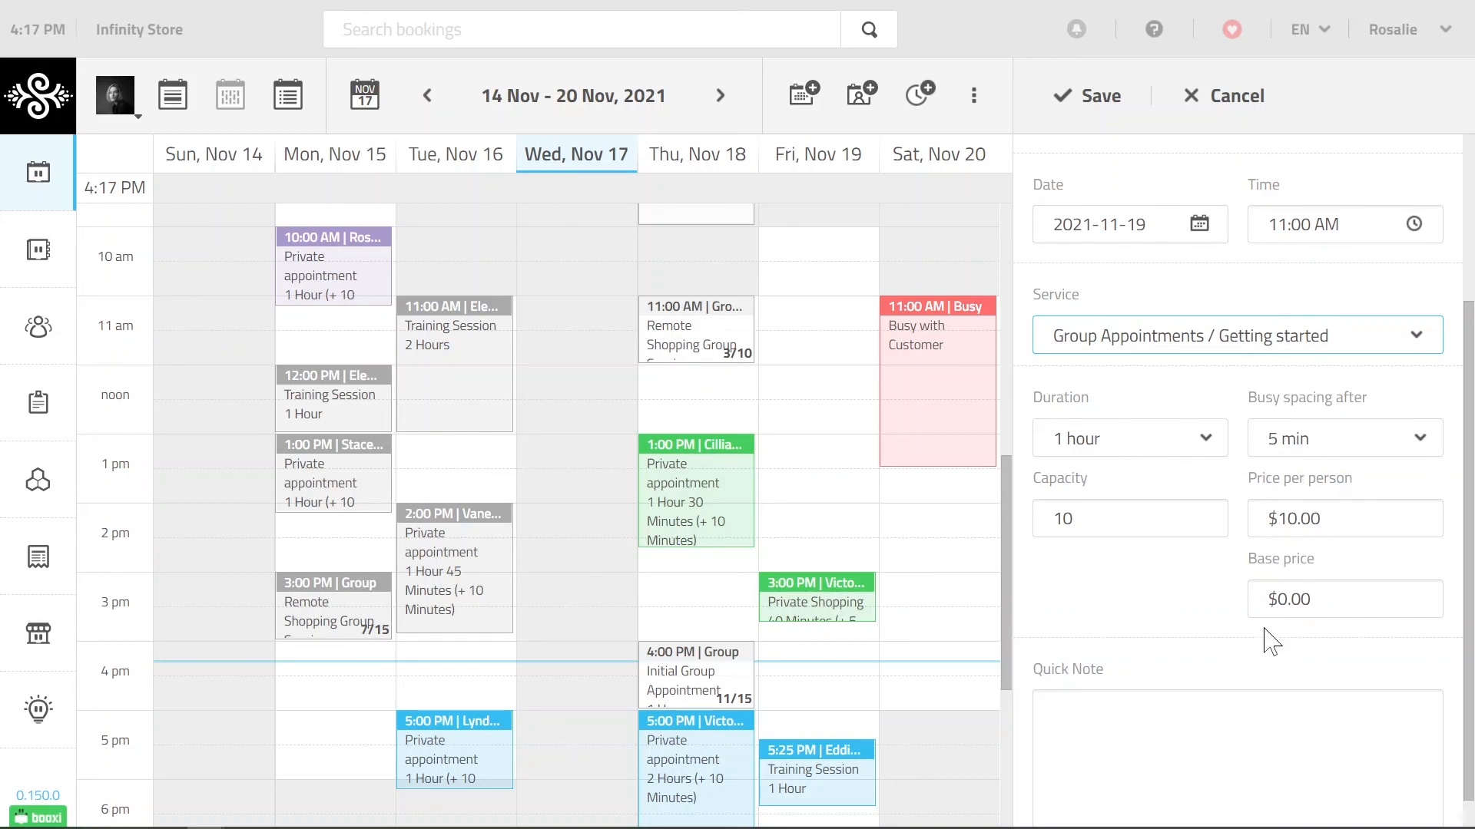
{"action": "left_click", "coordinate": [1086, 93]}
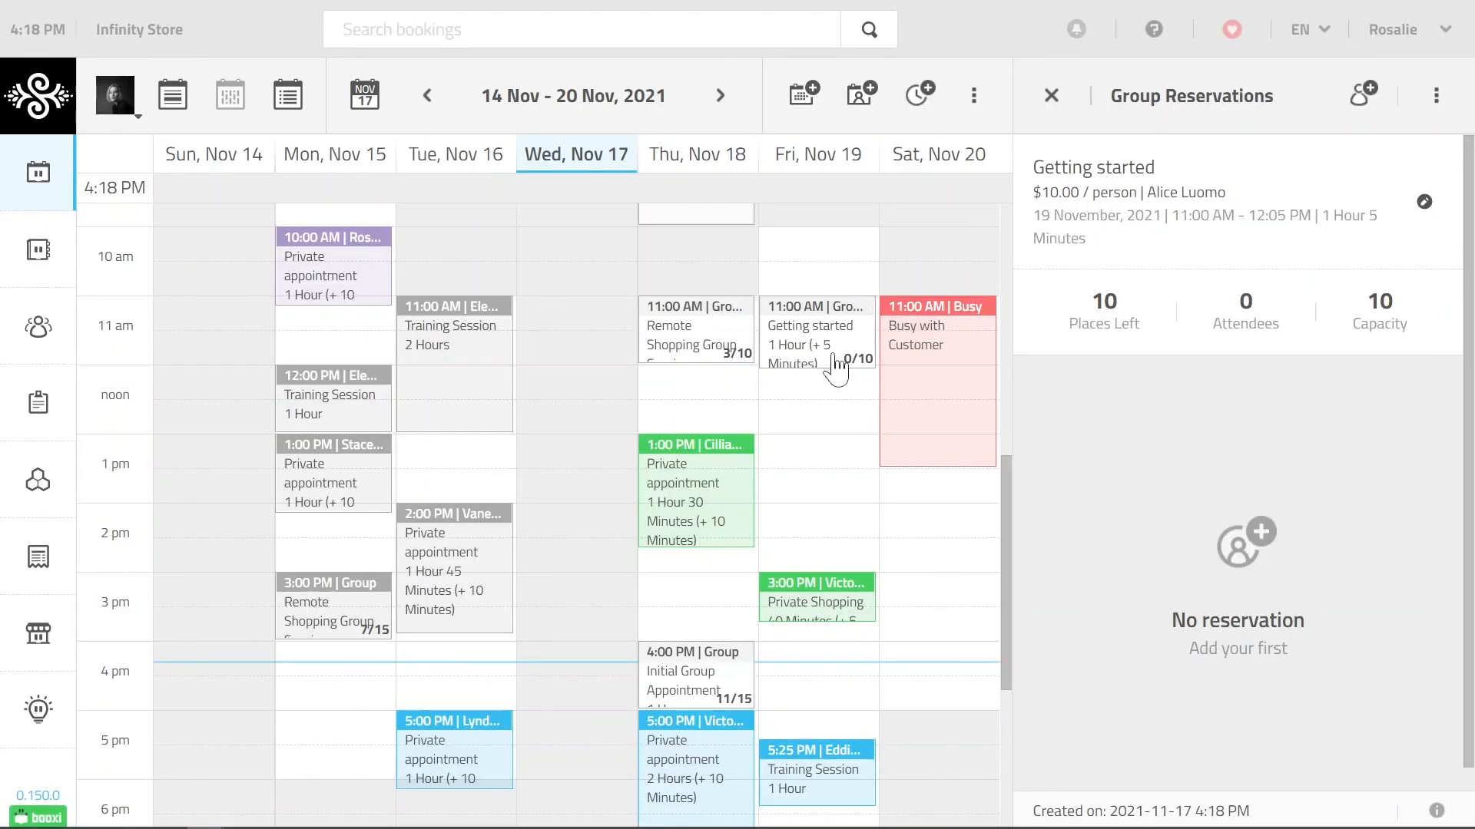
{"action": "mouse_move", "coordinate": [798, 342]}
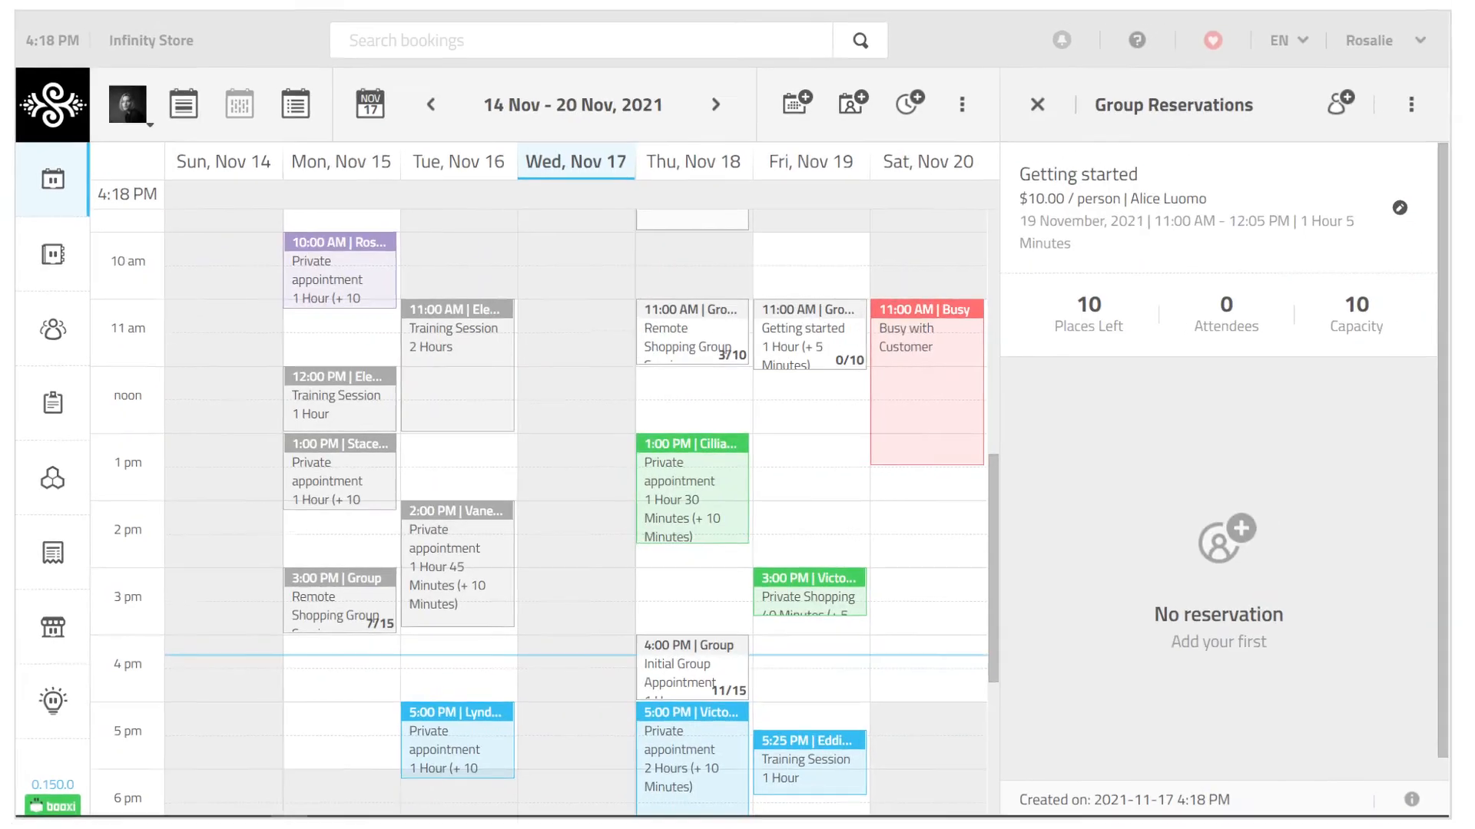